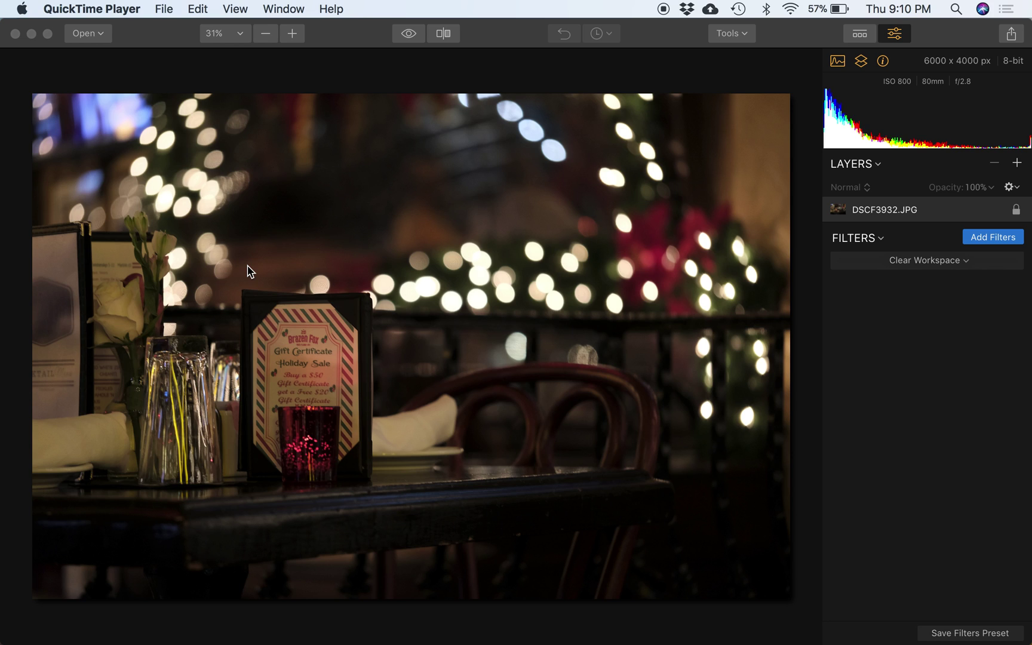
Step: Inspect the gift certificate sign and red glass in DSCF3932.JPG at 100% zoom and switch to the DSCF3930.JPG photo
double_click(313, 346)
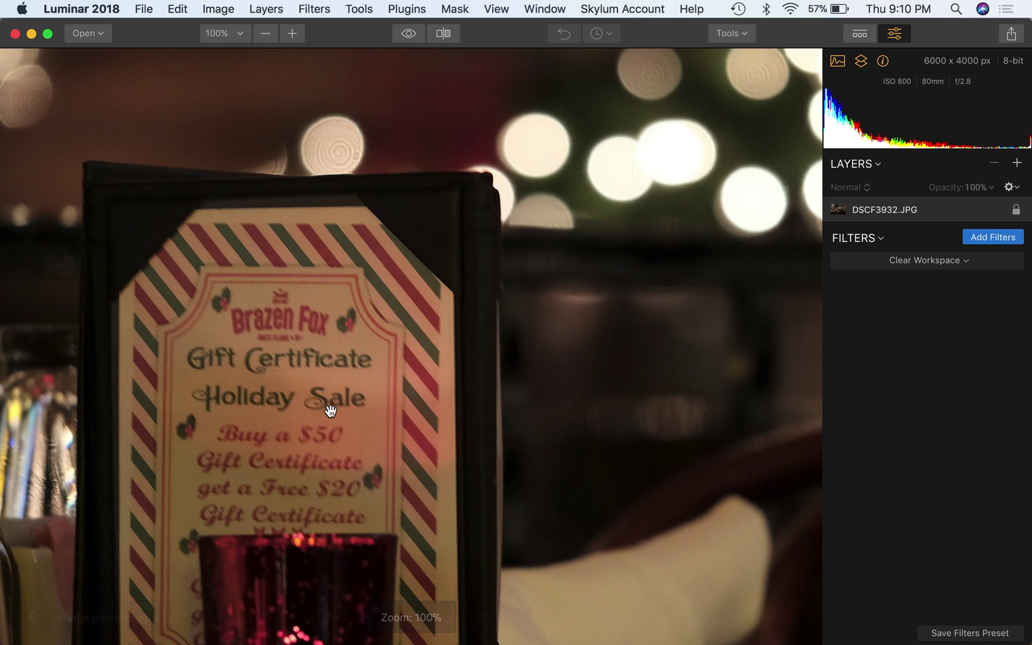
scroll(359, 490, down, 5)
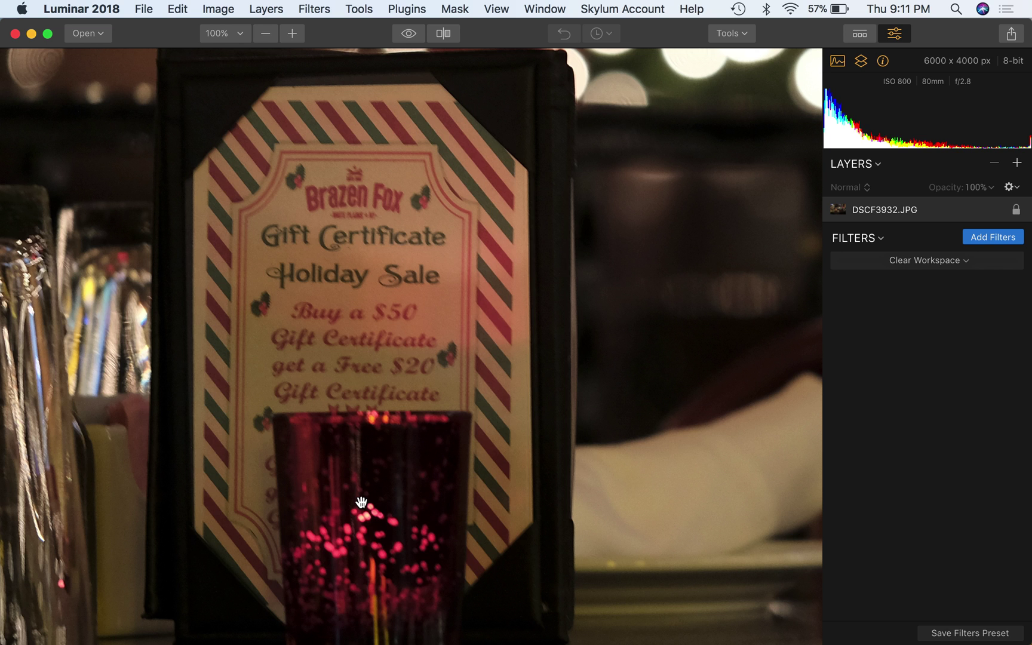
click(361, 502)
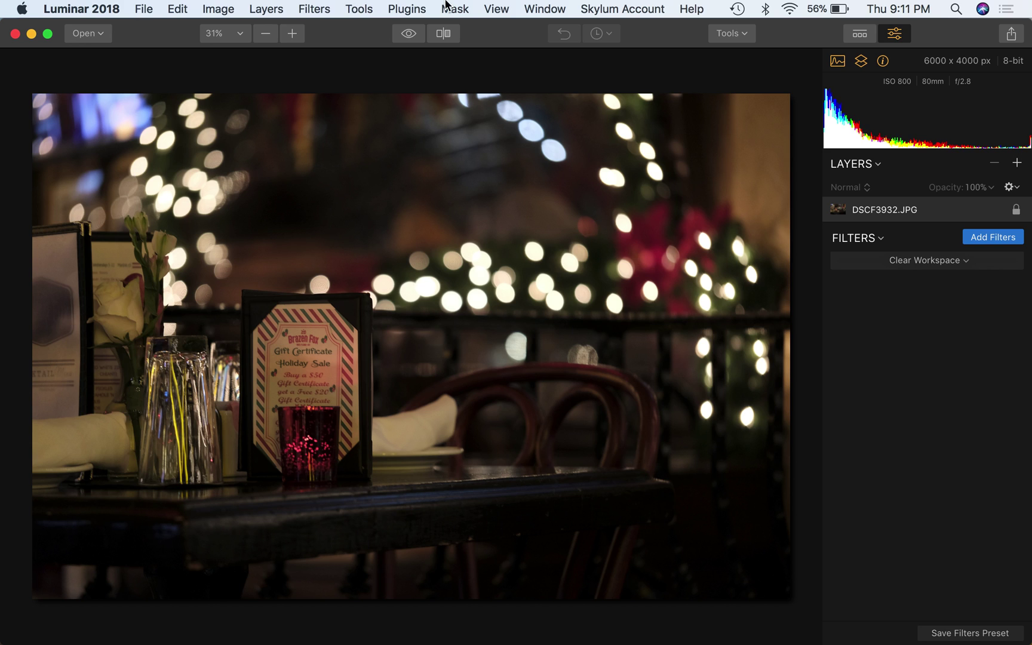
click(541, 12)
click(554, 164)
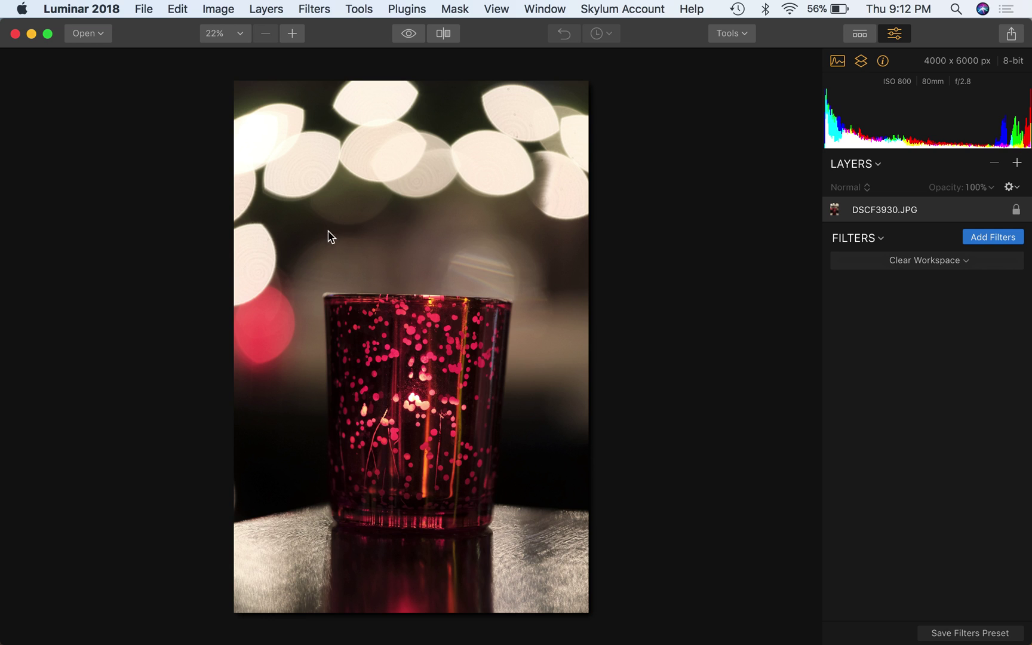
Step: Examine the blurred light circles in the background and the rim of the red glass at 100% zoom
click(313, 171)
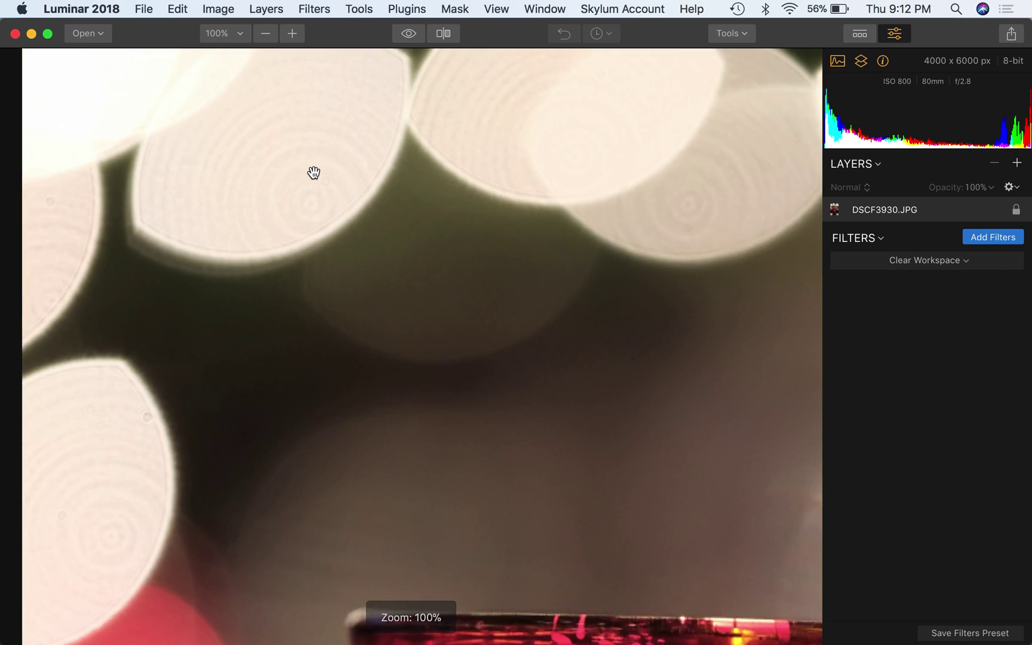
drag(313, 173, 382, 290)
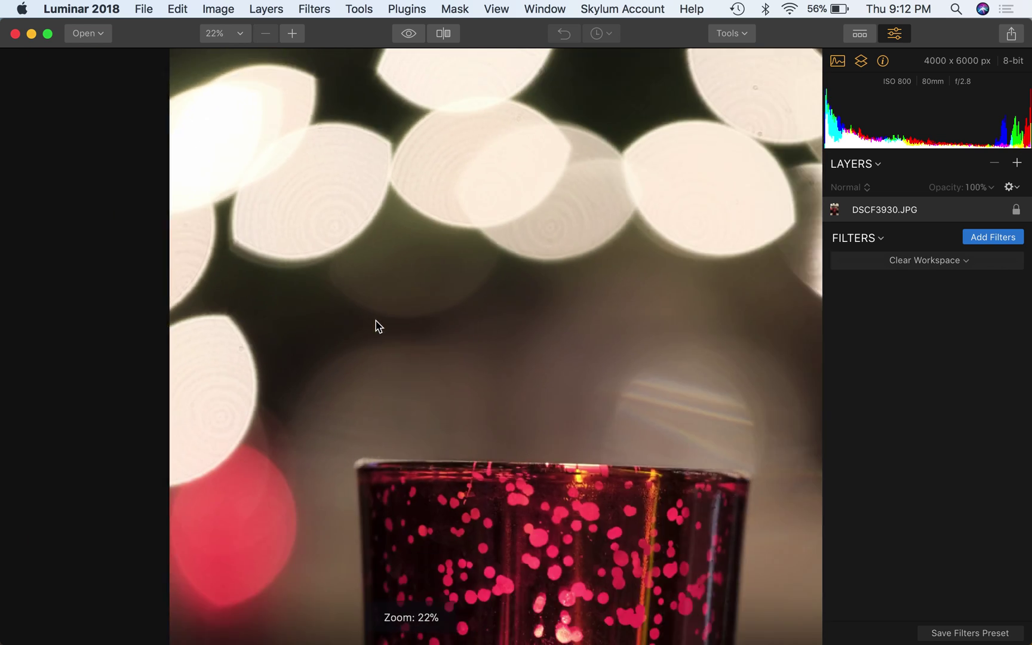
click(376, 324)
click(272, 327)
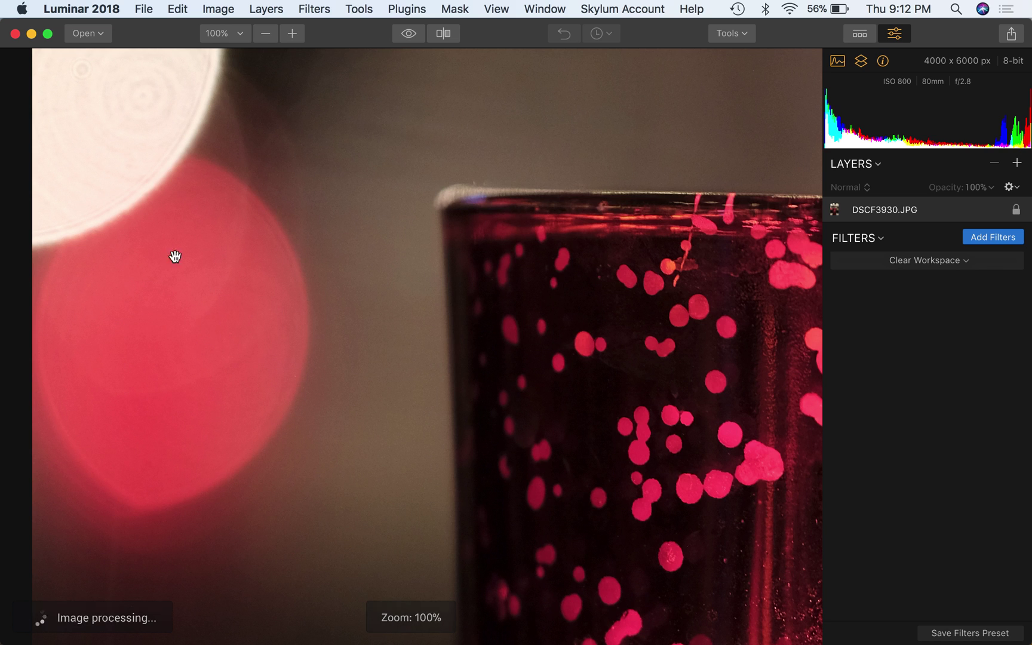
drag(118, 138, 306, 321)
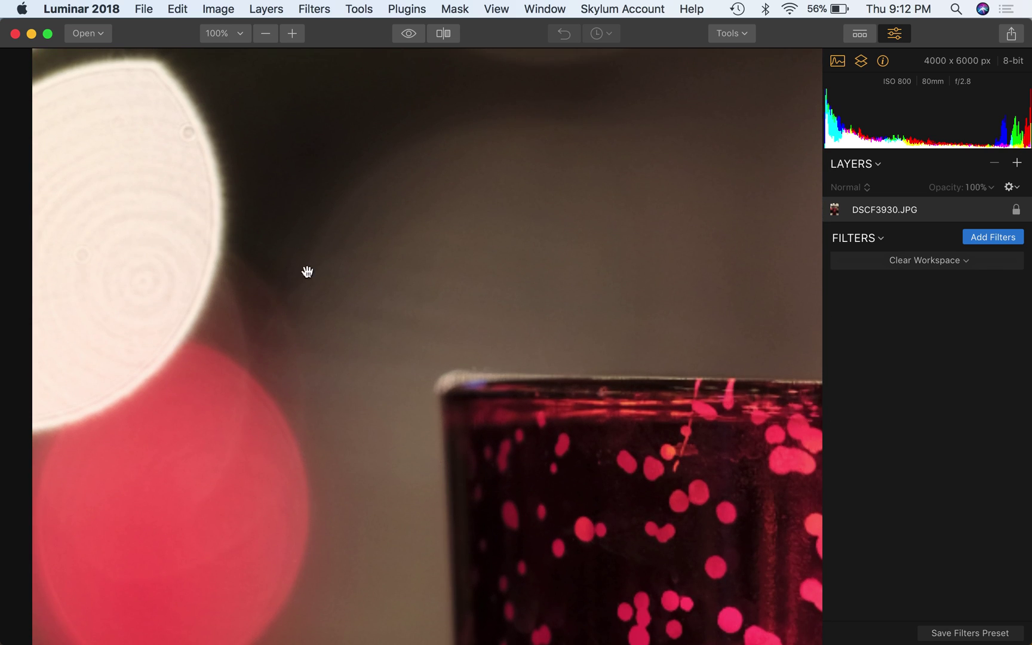
click(340, 273)
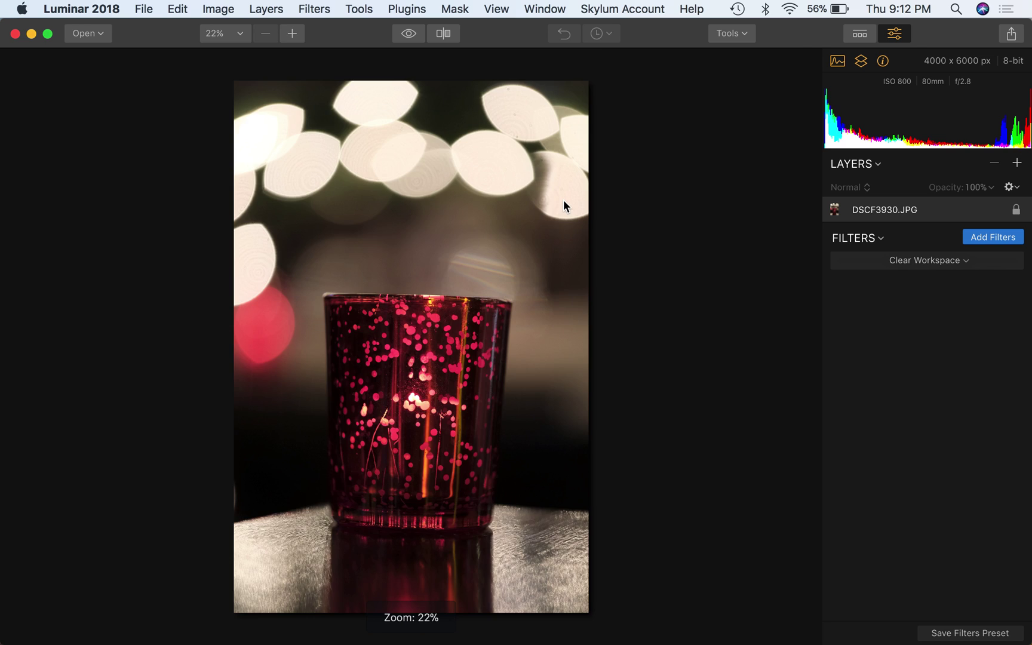
click(563, 201)
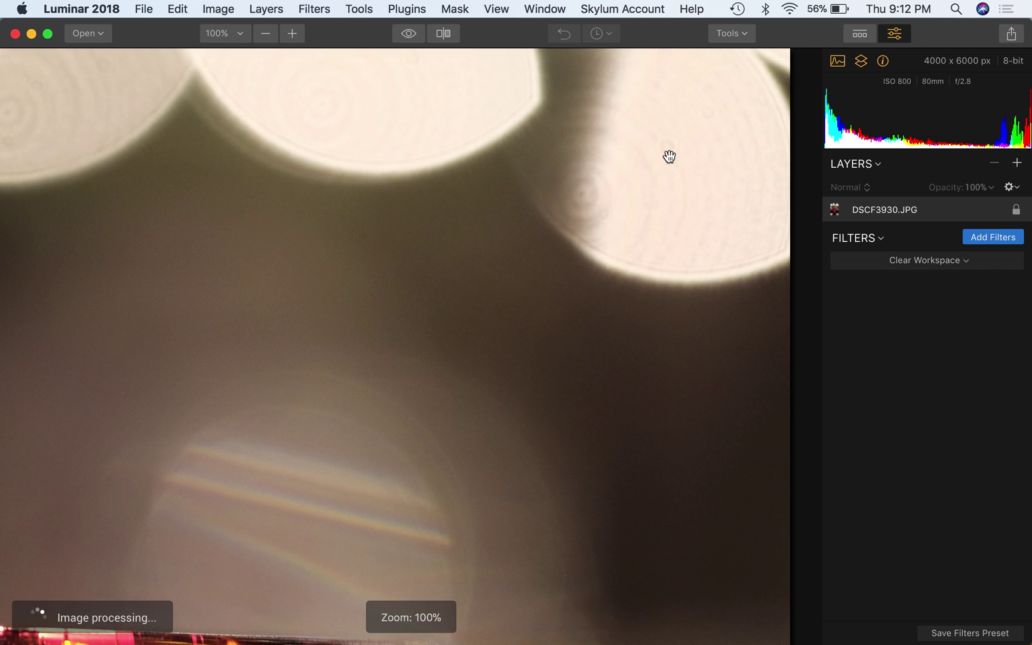
click(485, 305)
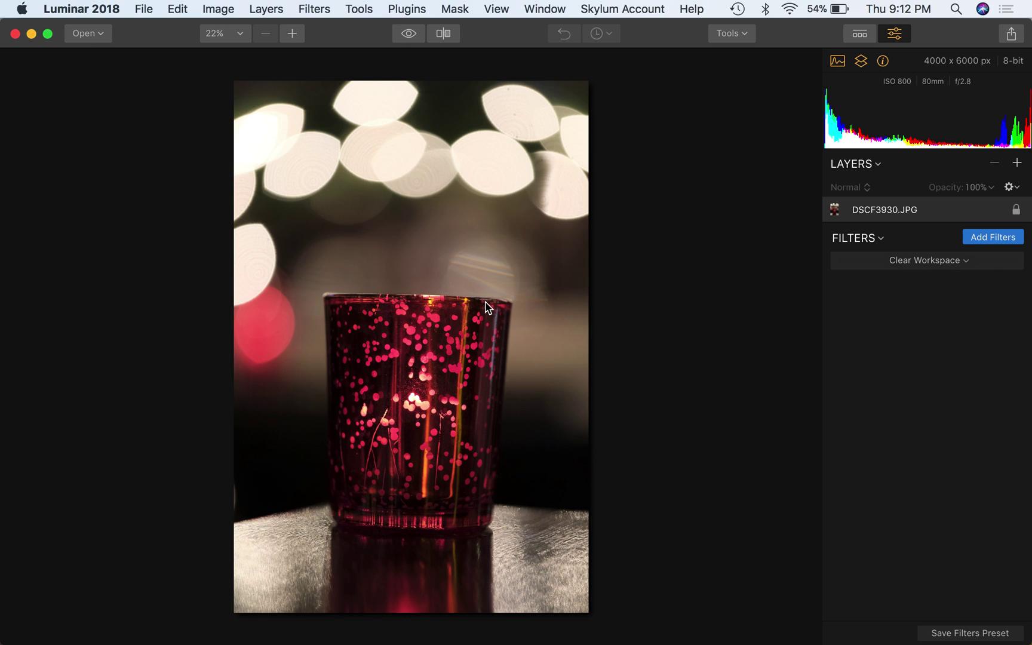
double_click(559, 184)
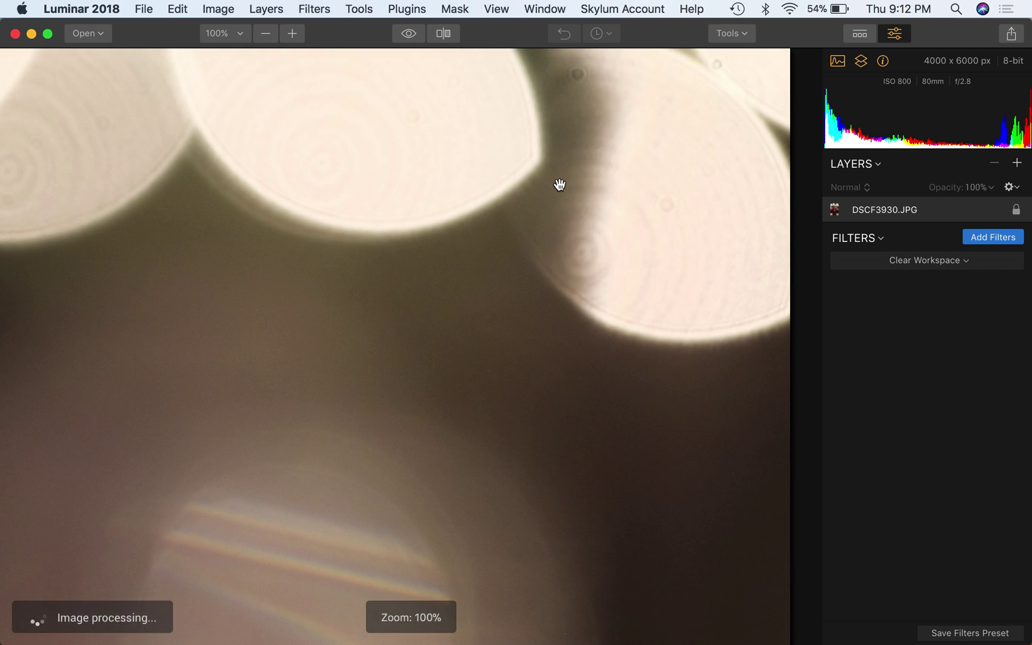
drag(201, 171, 503, 201)
drag(374, 210, 374, 210)
double_click(374, 210)
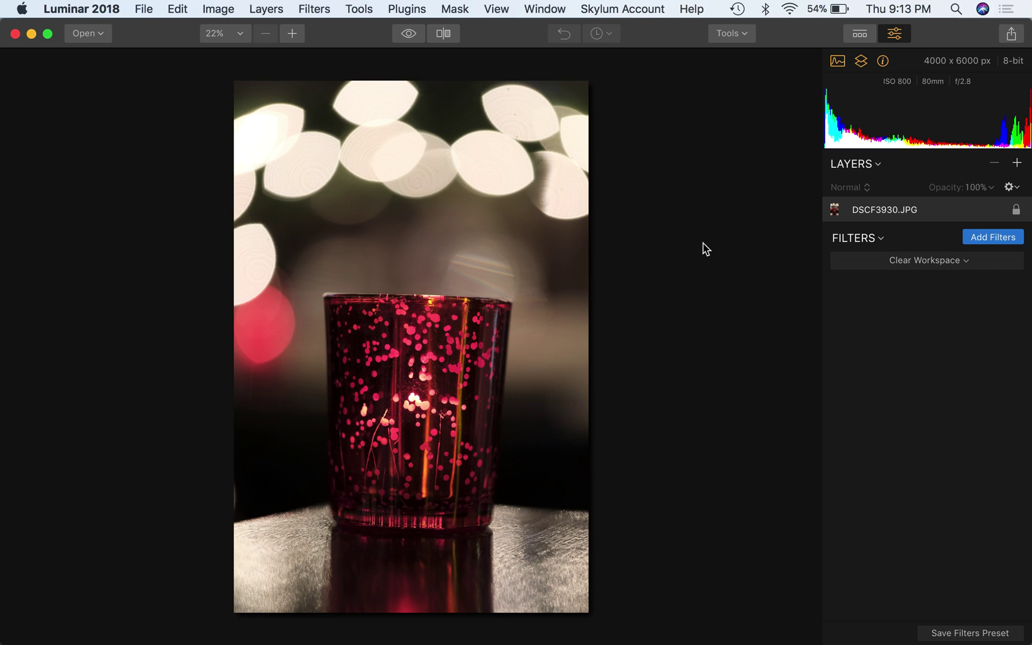
Step: Straighten the photo by about -1.5° and crop it at a 2:3 aspect ratio to 3842 x 5763 px
click(746, 33)
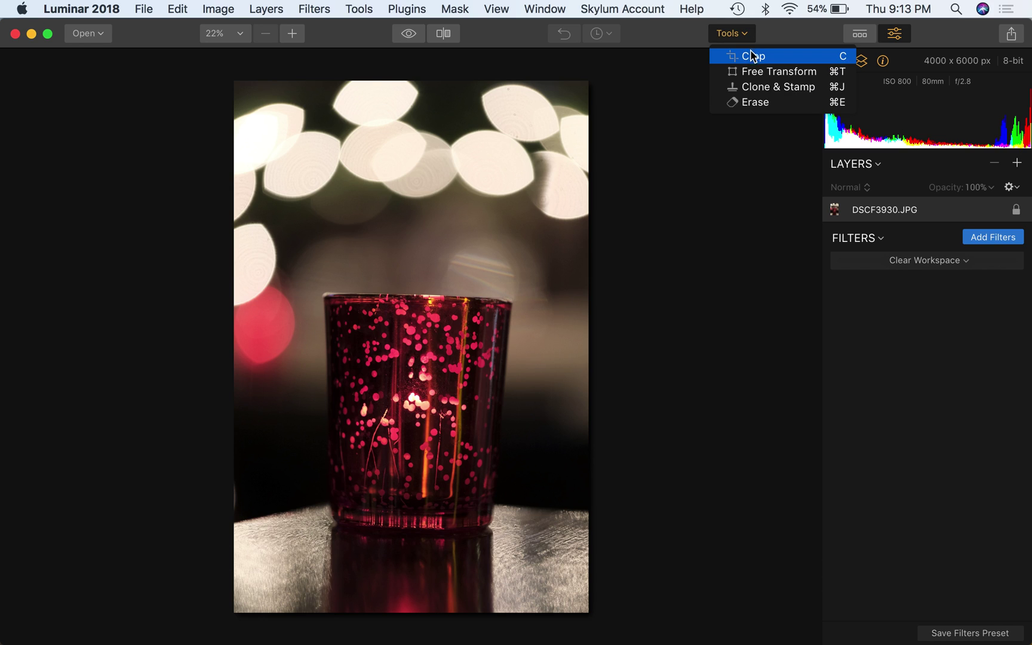
click(753, 56)
drag(713, 354, 711, 343)
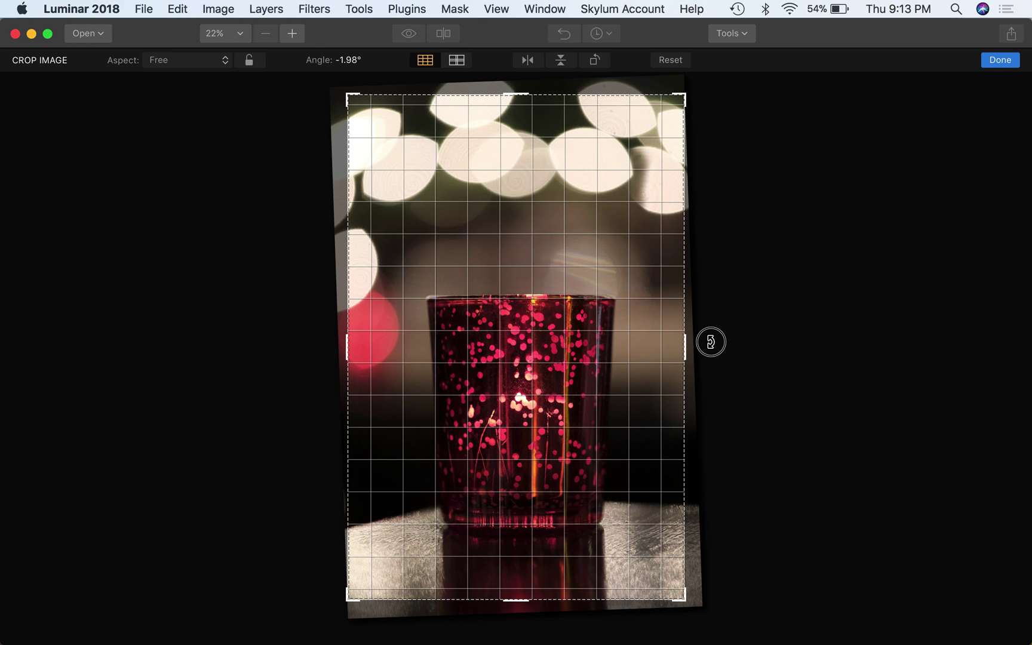
drag(711, 342, 712, 345)
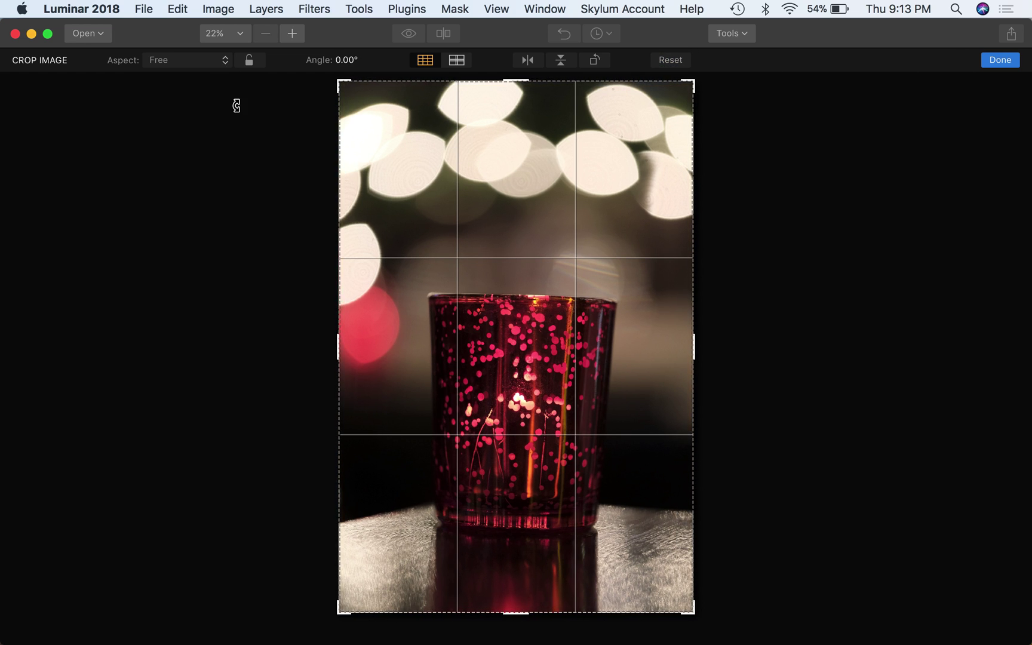
click(226, 59)
click(225, 102)
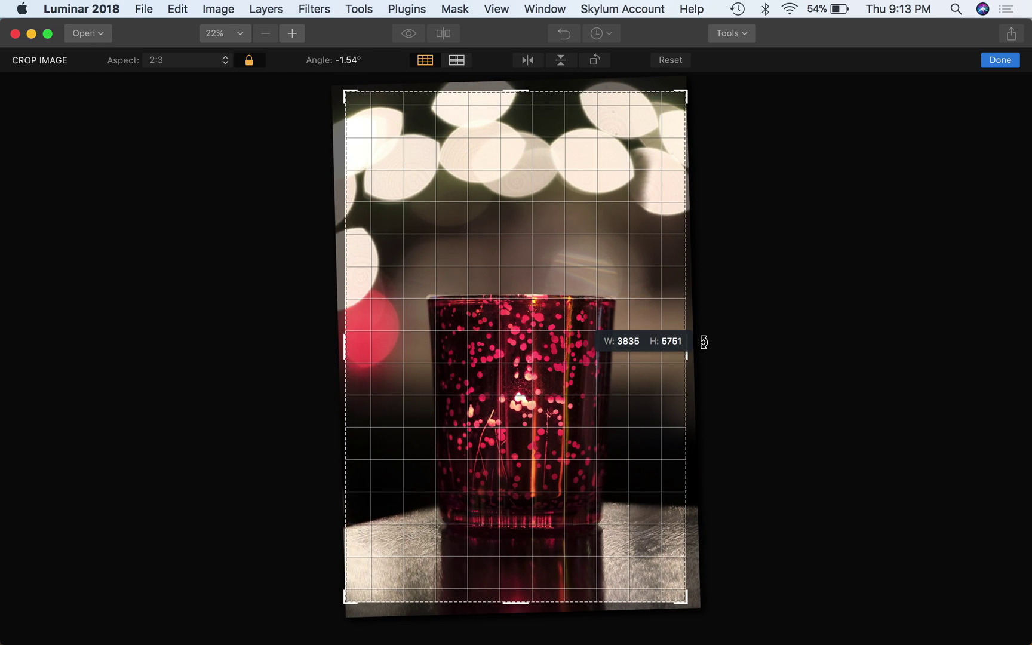
drag(704, 342, 729, 336)
click(1003, 60)
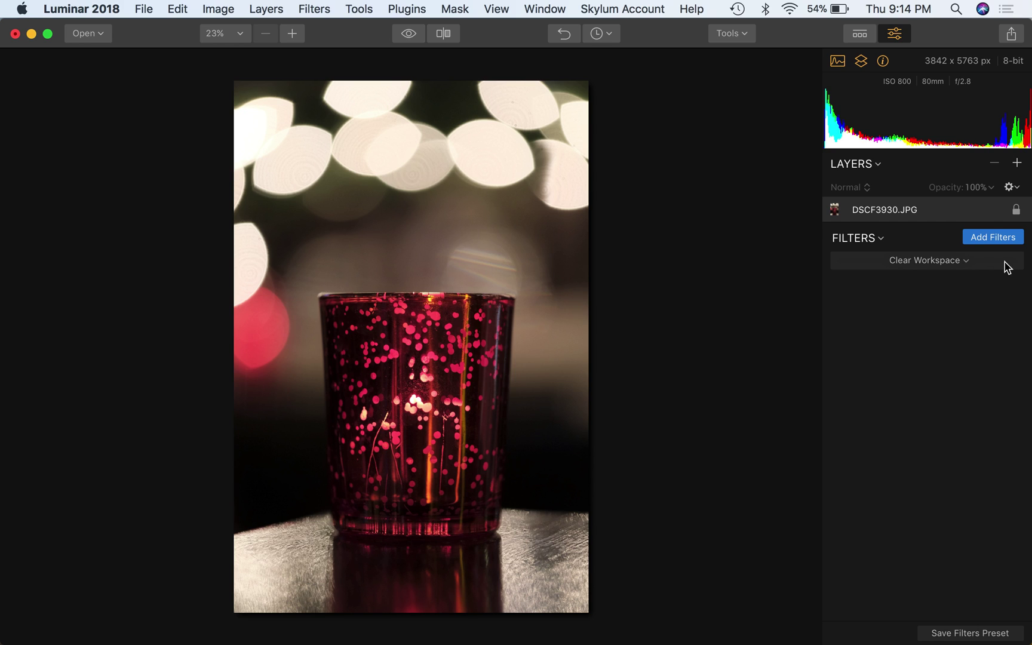
Step: Add the Accent - AI Filter to the photo and set its Boost to 48
click(982, 244)
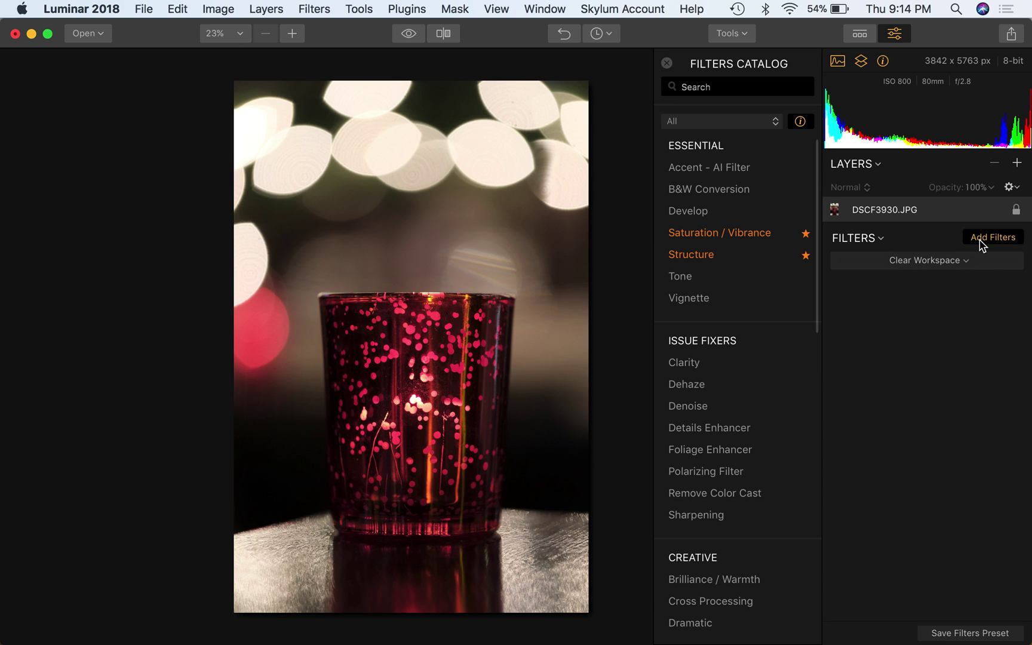
mouse_move(726, 311)
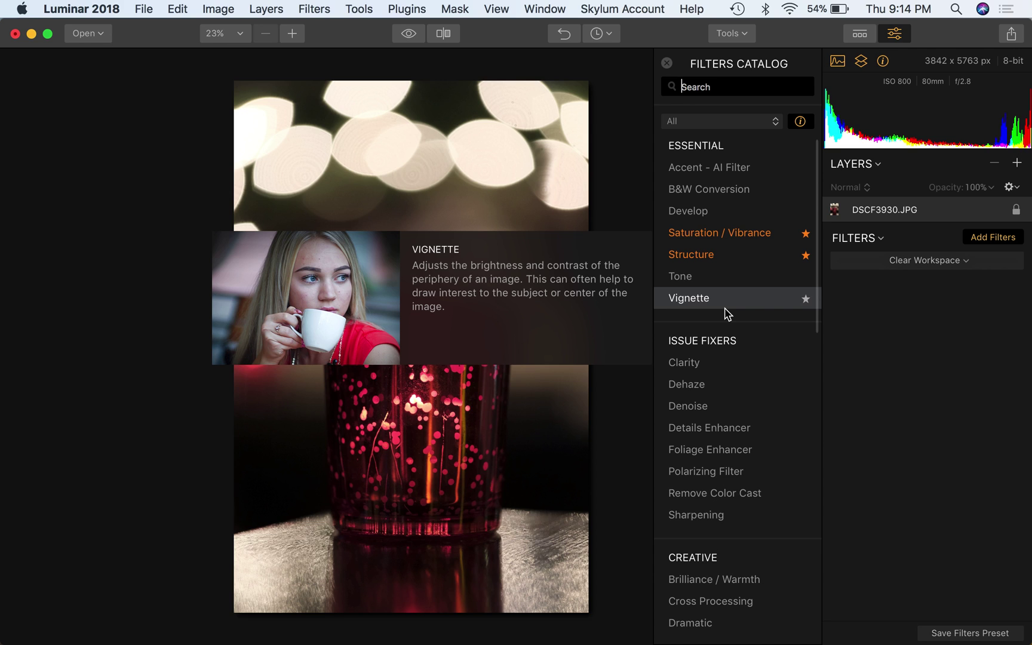
click(736, 170)
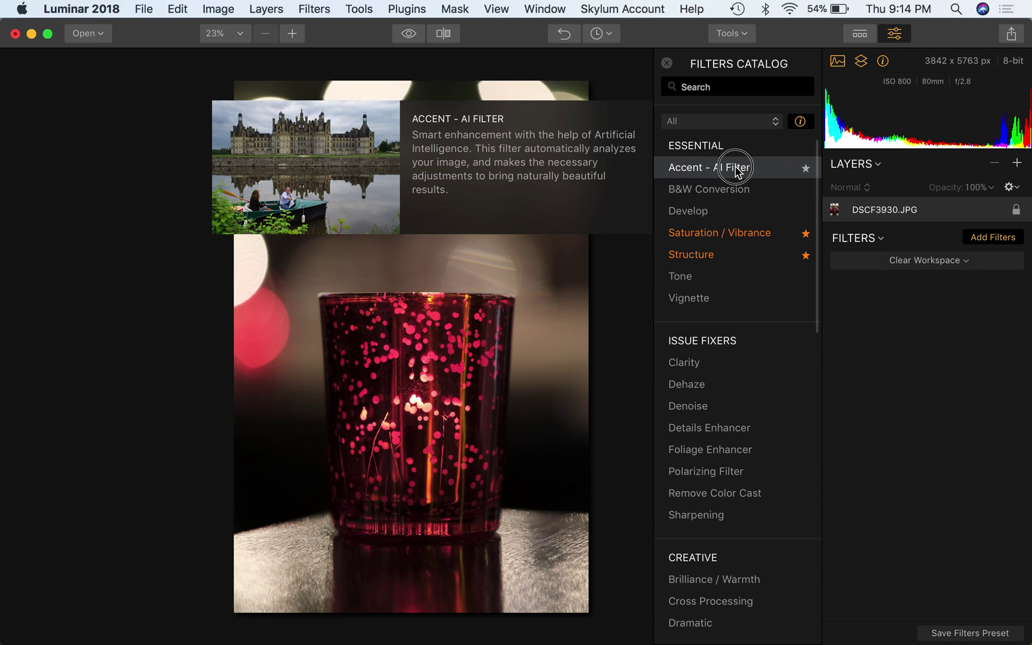
click(935, 330)
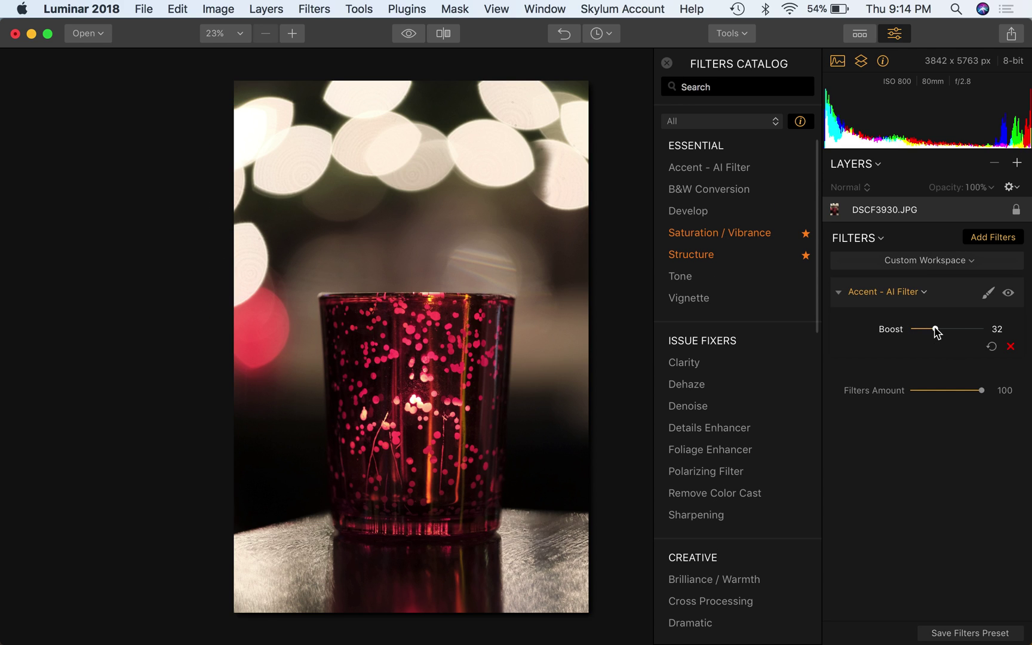
drag(935, 330, 949, 332)
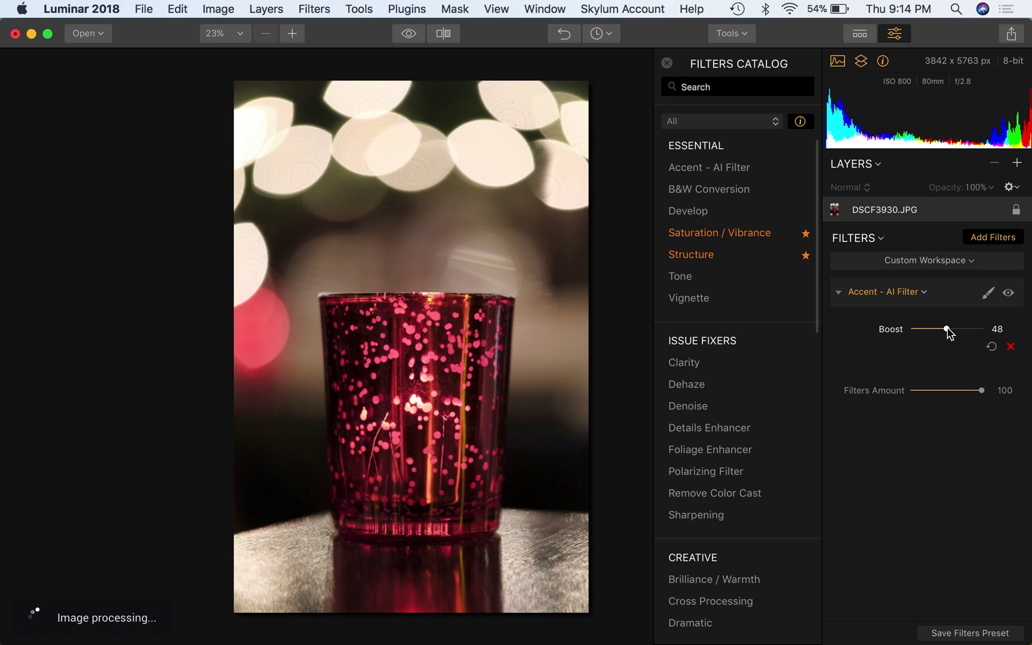
Step: Add the Clarity and Saturation / Vibrance filters and set Saturation to 6
mouse_move(769, 297)
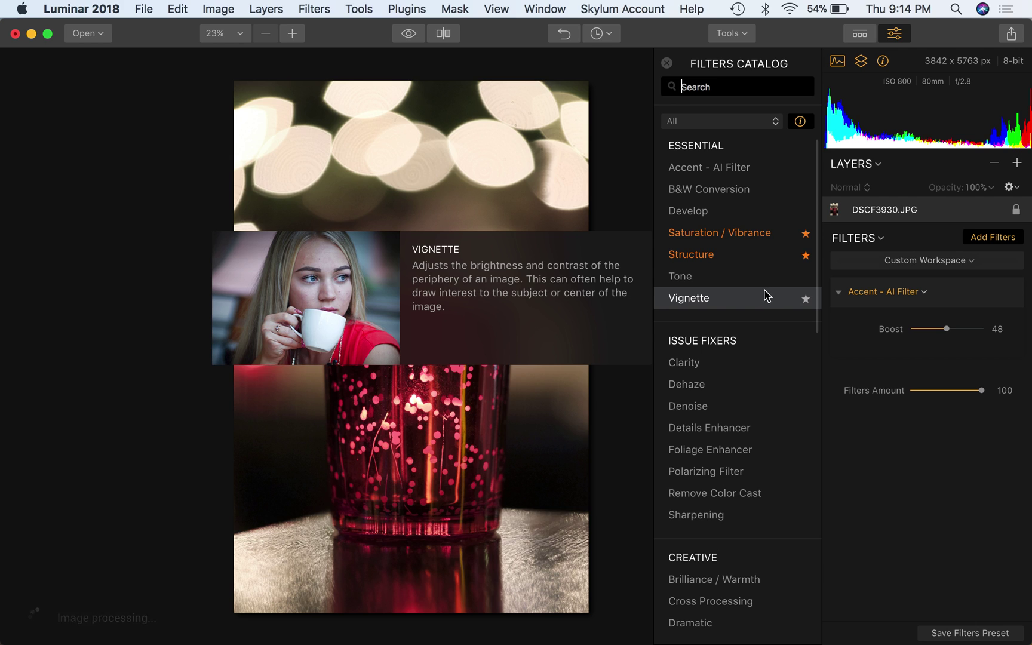
mouse_move(743, 402)
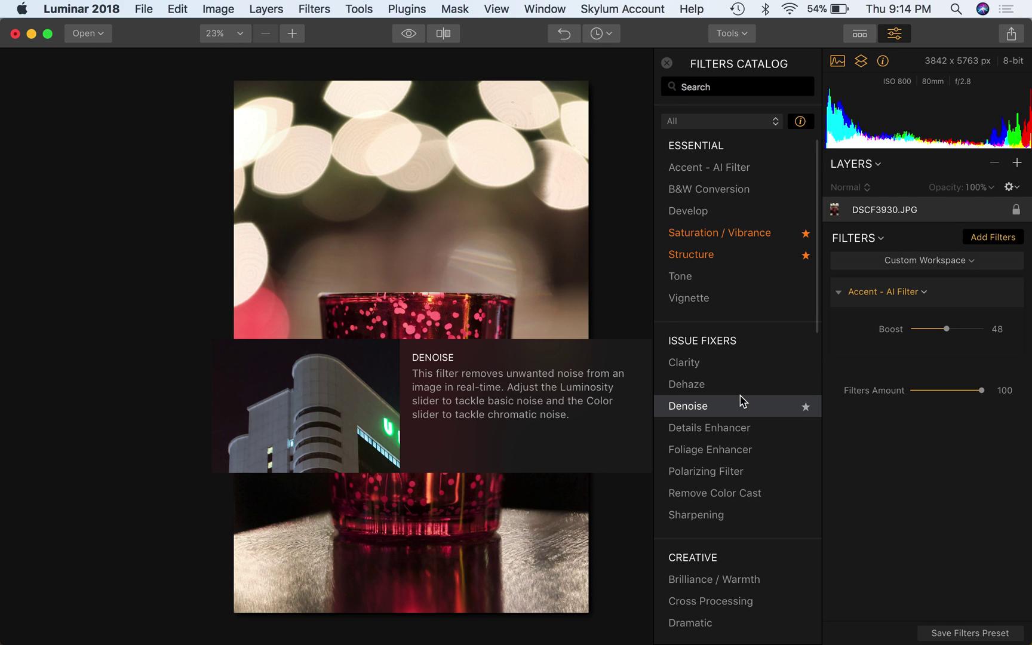
click(724, 363)
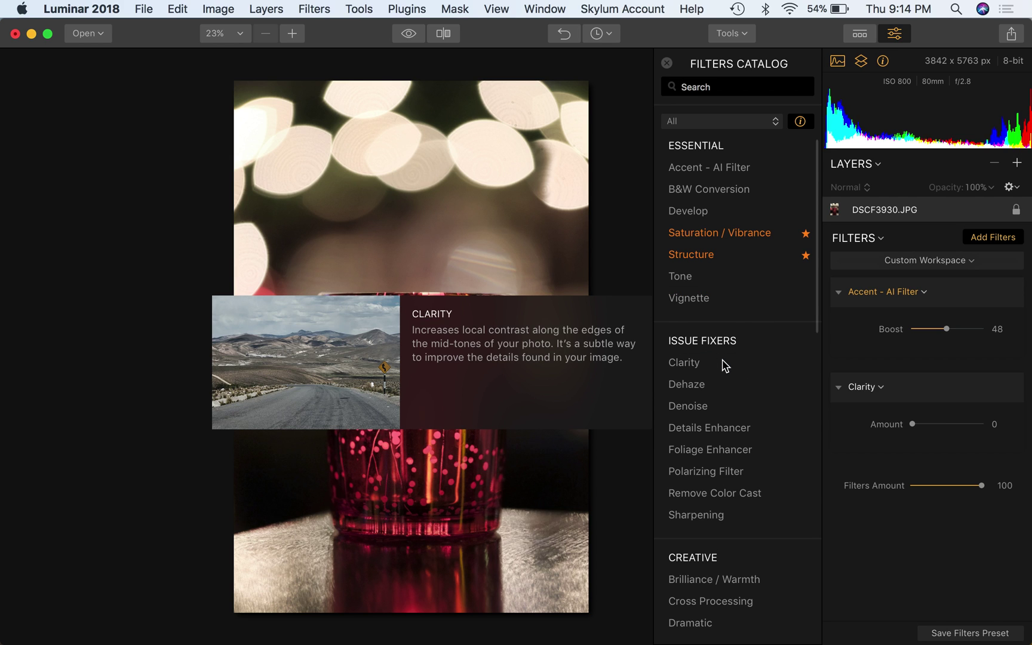
mouse_move(733, 235)
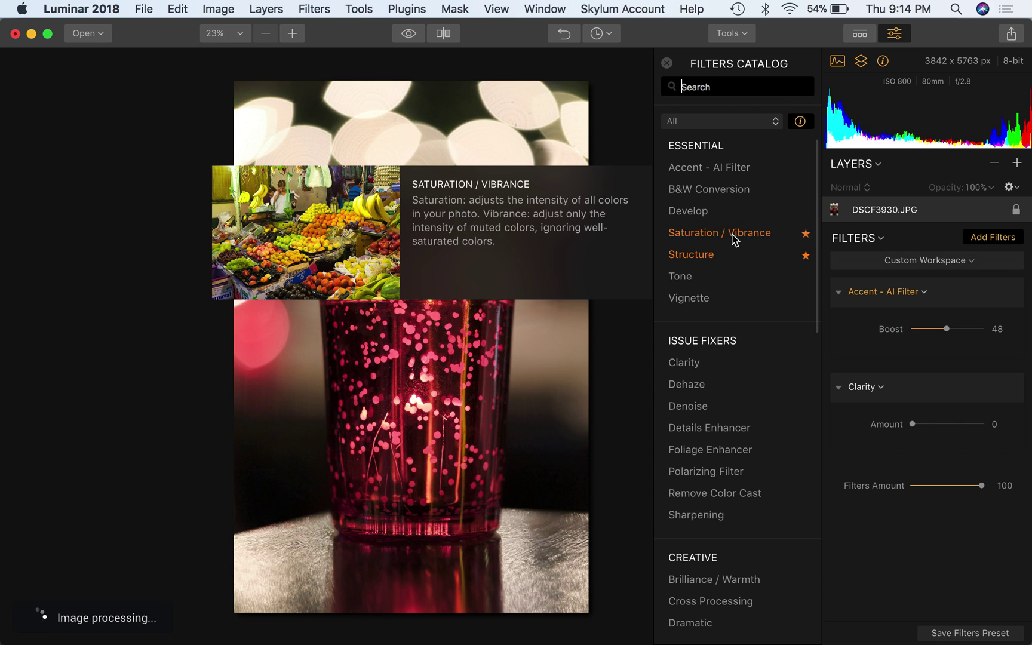
click(735, 239)
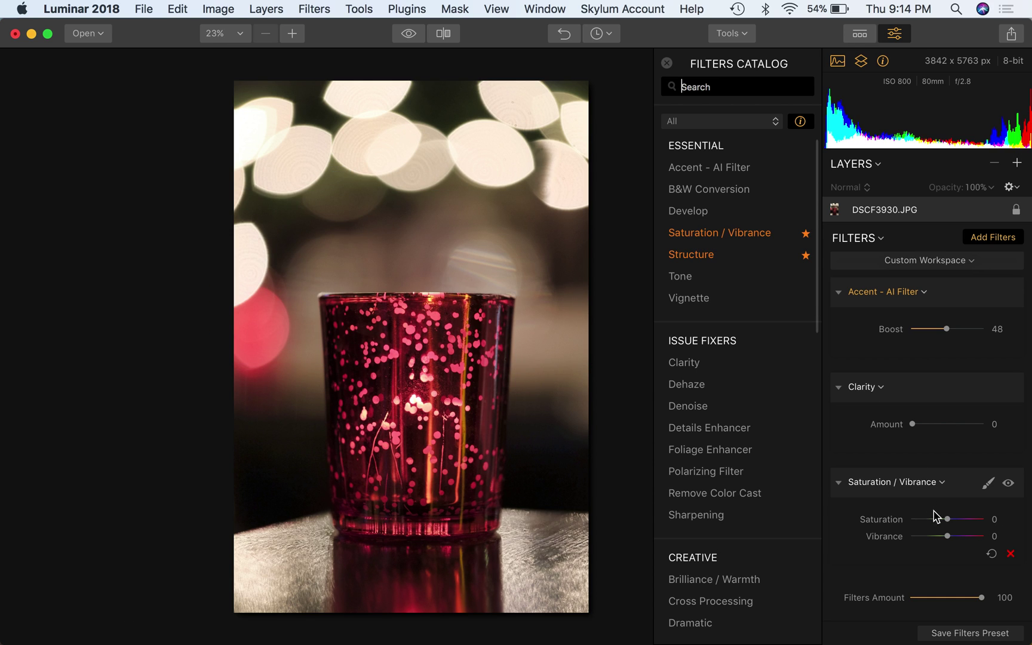
click(962, 519)
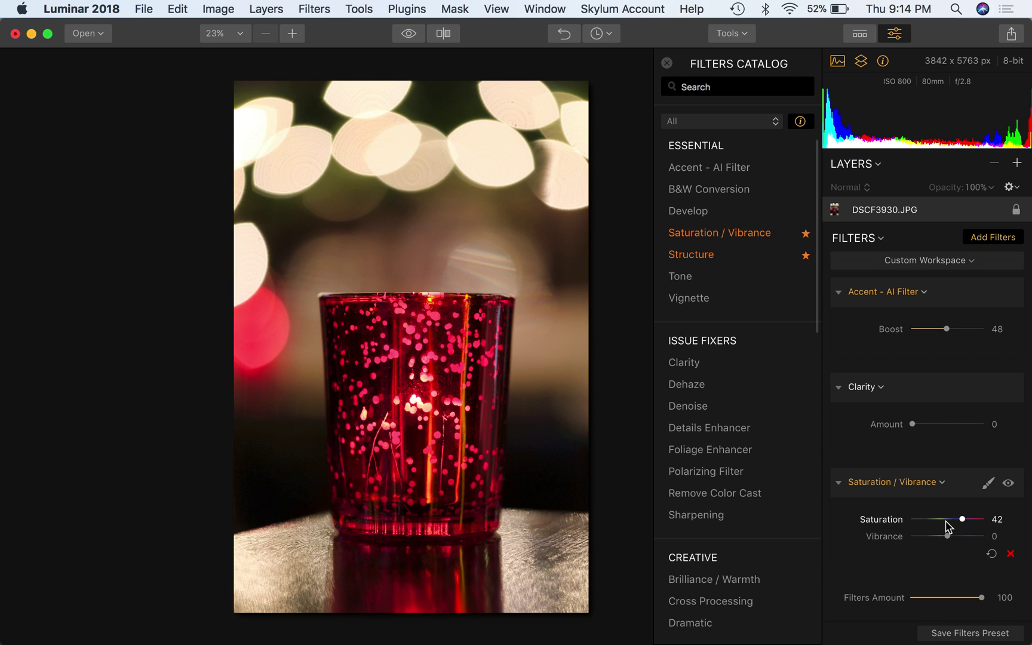
click(949, 521)
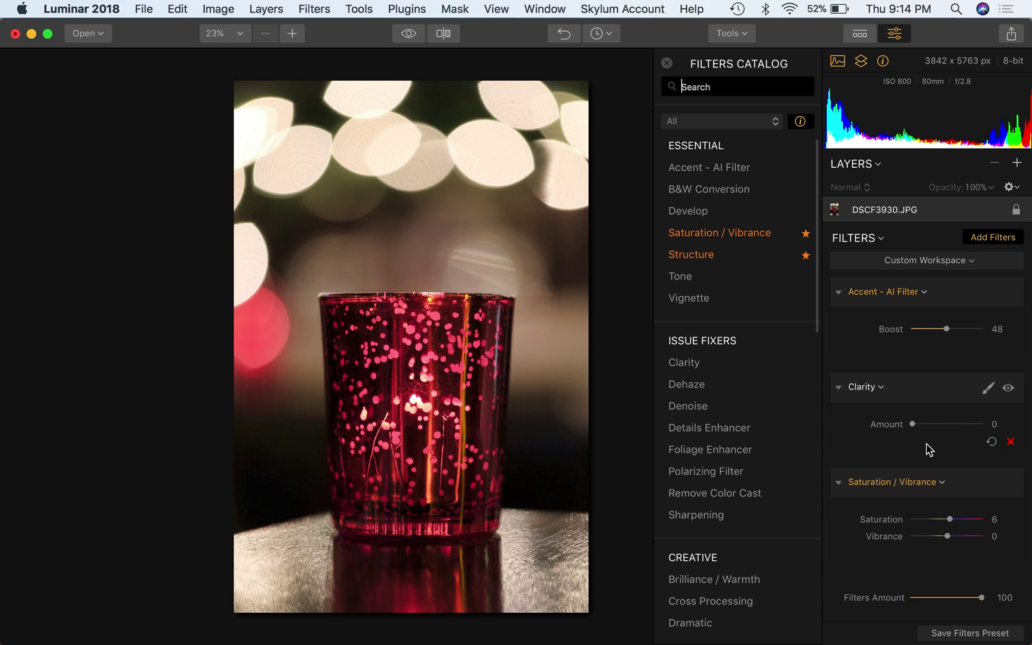
Step: Set the Clarity amount to 39 and compare the photo with the Clarity filter off and on
click(940, 425)
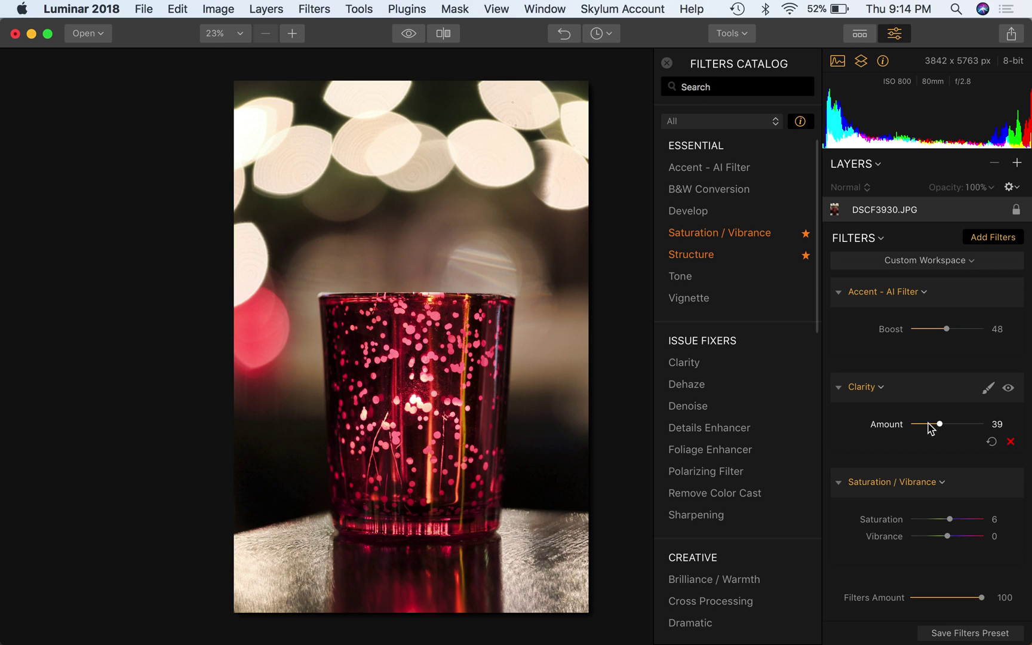
click(1008, 388)
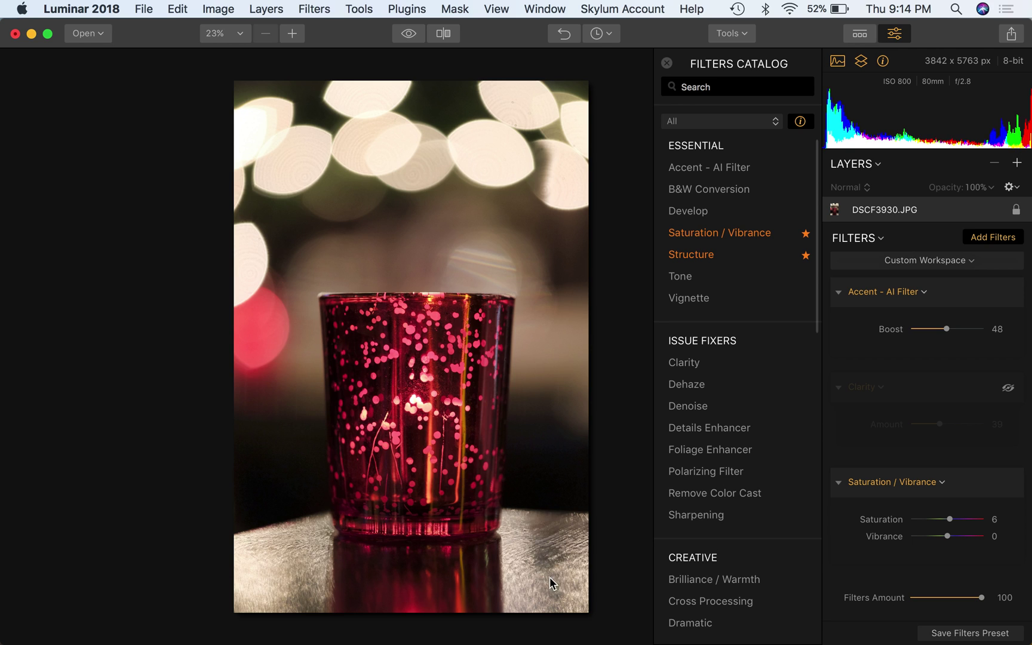
click(1009, 389)
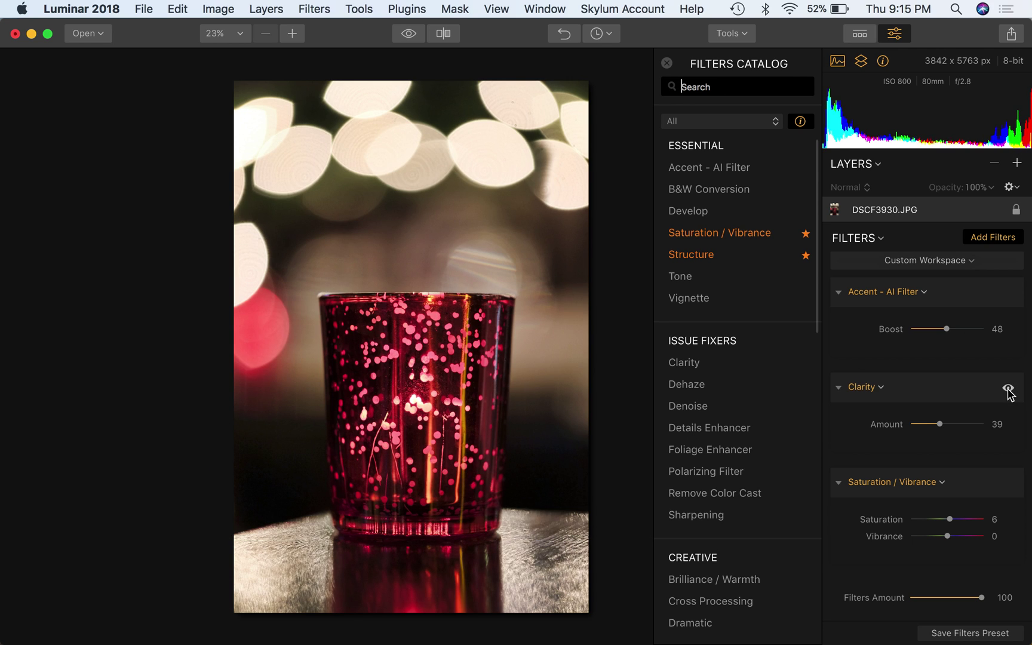
click(1009, 390)
click(1009, 390)
Step: Start a brush mask on the Clarity filter, check its overlay and erase the effect from the blurred background around the glass
mouse_move(894, 461)
click(988, 390)
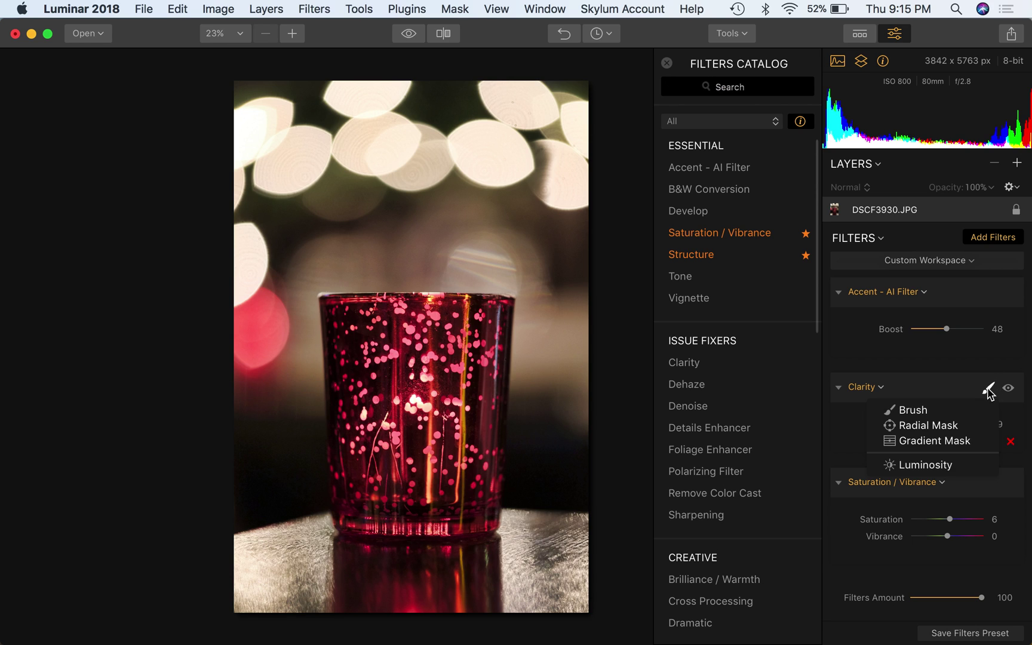
click(942, 411)
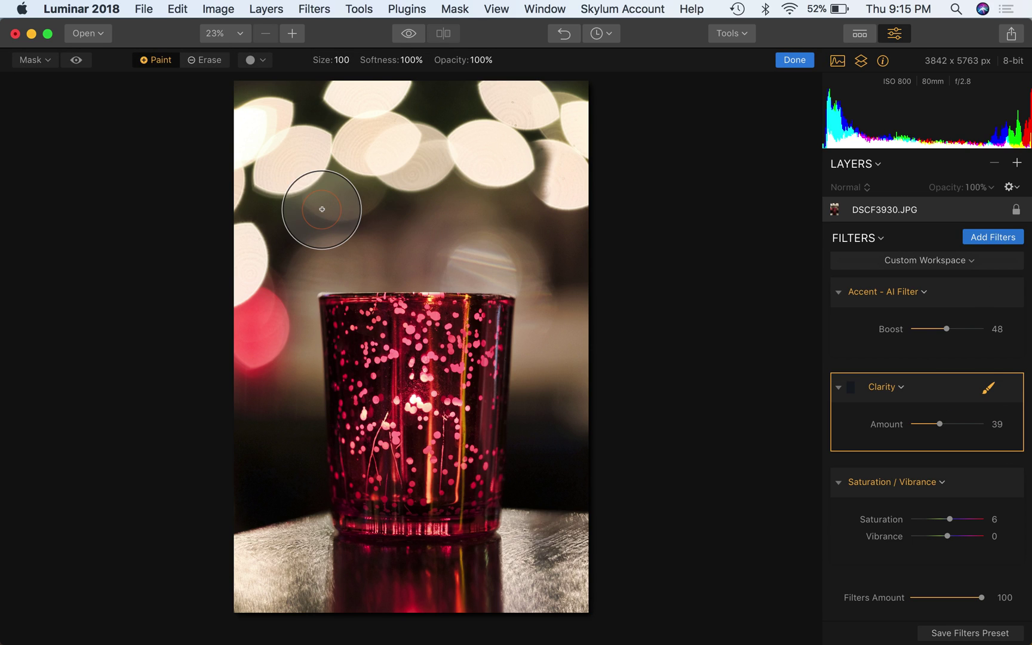
click(76, 61)
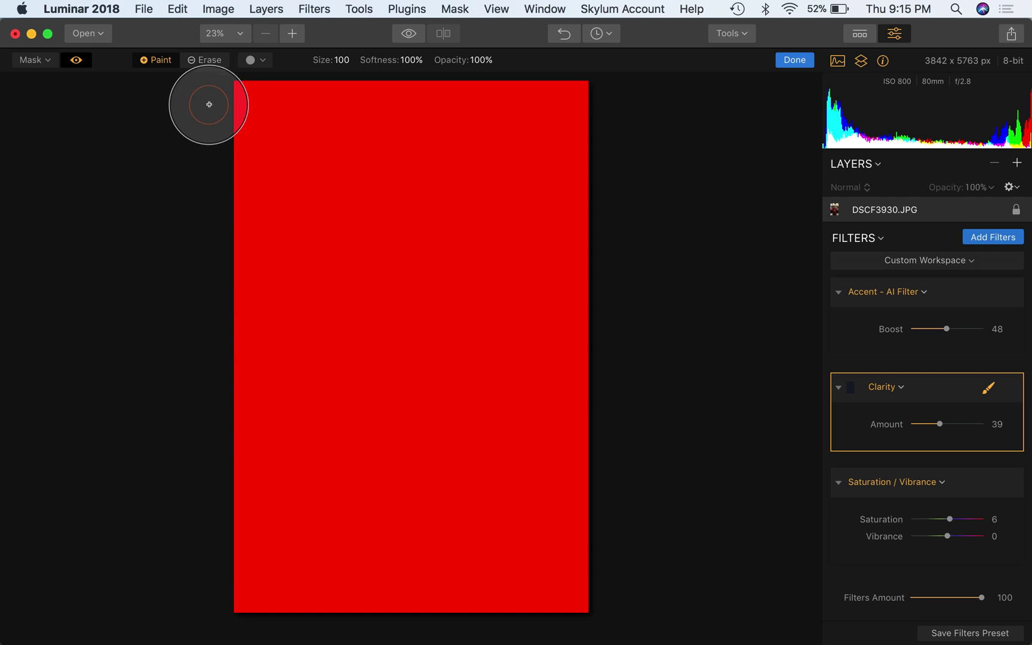
click(77, 60)
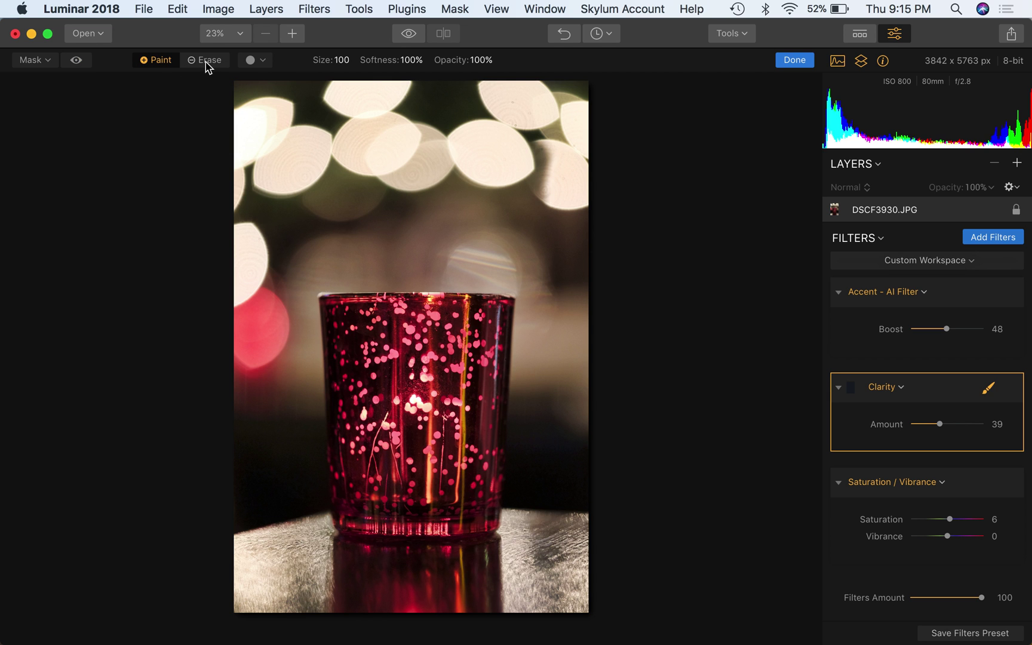
click(207, 62)
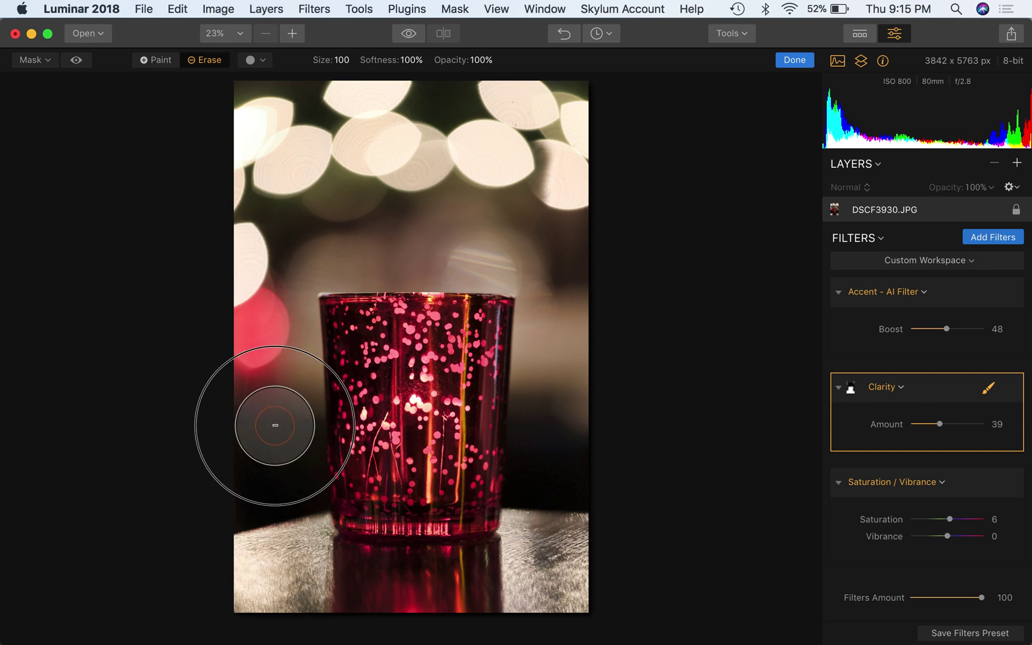
Step: Show the Clarity mask overlay, erase the leftover mask along the photo's edges and background lights, and finish the mask
click(83, 62)
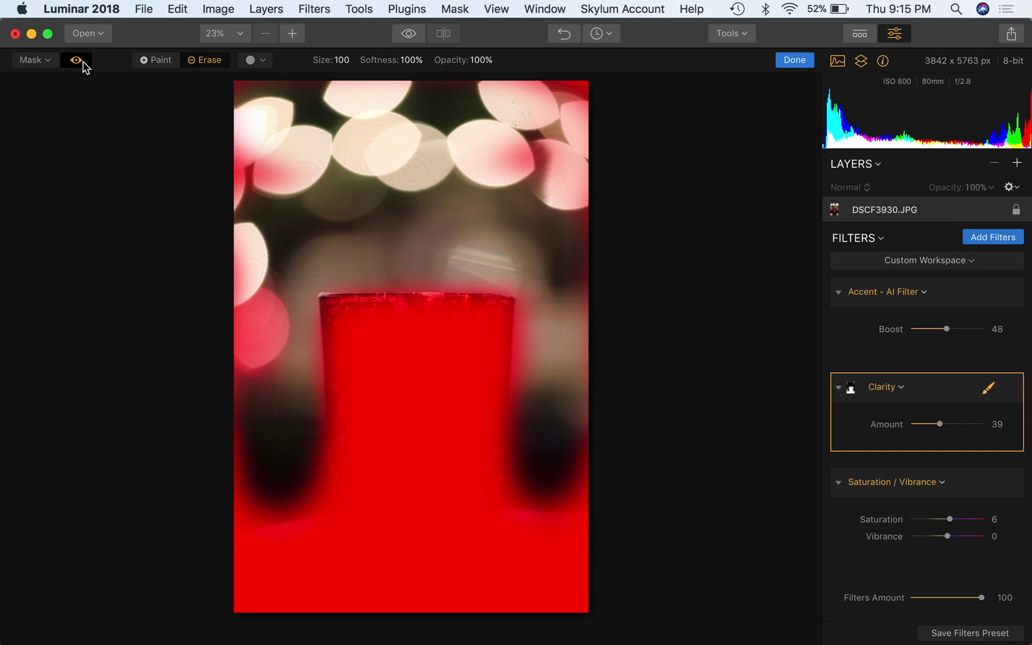
mouse_move(242, 173)
mouse_down()
mouse_move(251, 150)
mouse_move(242, 92)
mouse_up()
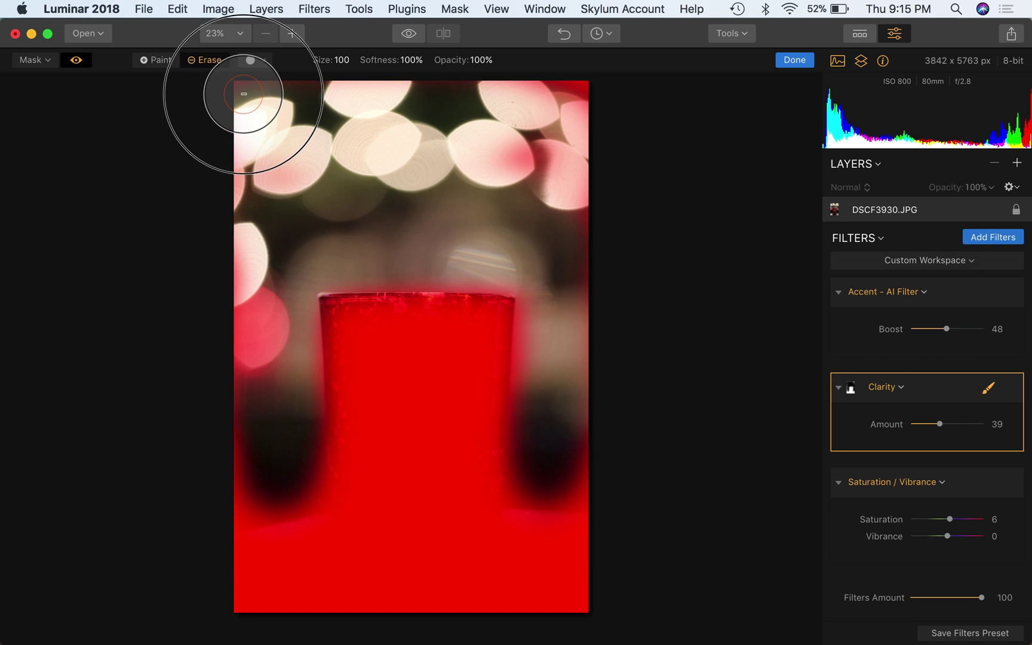
mouse_move(530, 96)
mouse_down()
mouse_move(588, 92)
mouse_move(583, 449)
mouse_move(553, 486)
mouse_up()
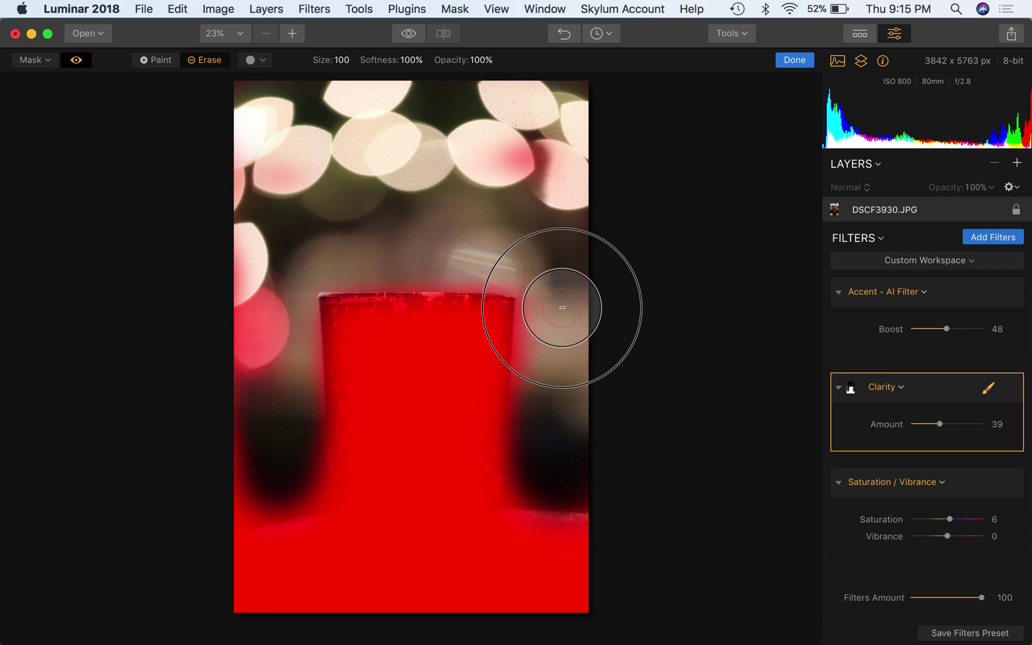
mouse_move(555, 234)
mouse_down()
mouse_move(521, 144)
mouse_move(552, 165)
mouse_move(280, 230)
mouse_move(252, 304)
mouse_move(264, 384)
mouse_move(243, 468)
mouse_move(267, 490)
mouse_move(252, 503)
mouse_move(298, 483)
mouse_move(290, 438)
mouse_move(221, 503)
mouse_move(222, 304)
mouse_move(240, 235)
mouse_move(243, 344)
mouse_move(253, 288)
mouse_up()
click(76, 59)
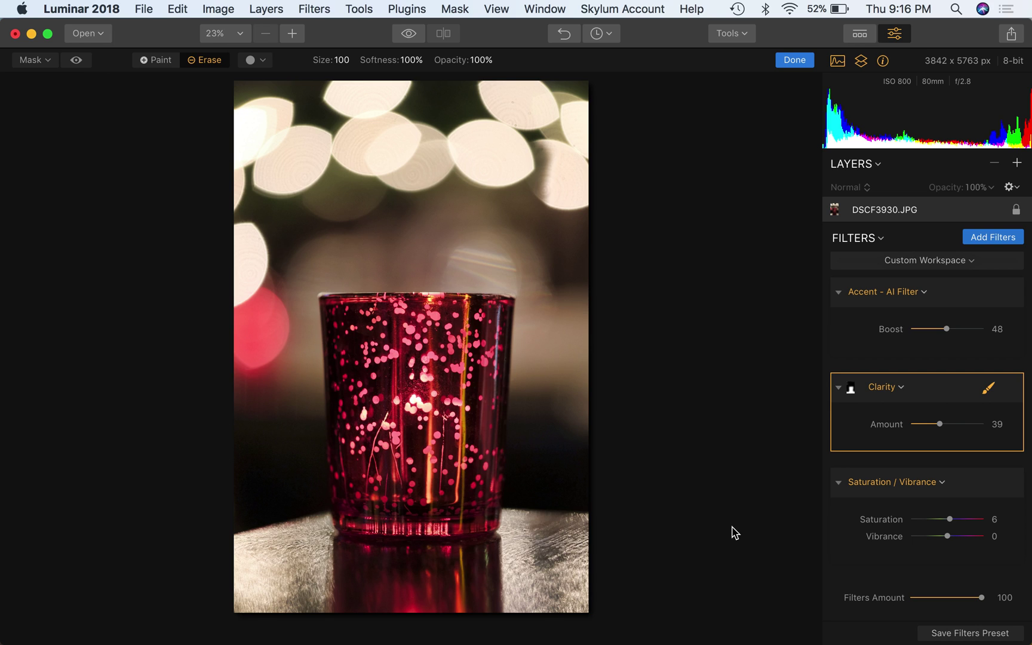
click(794, 60)
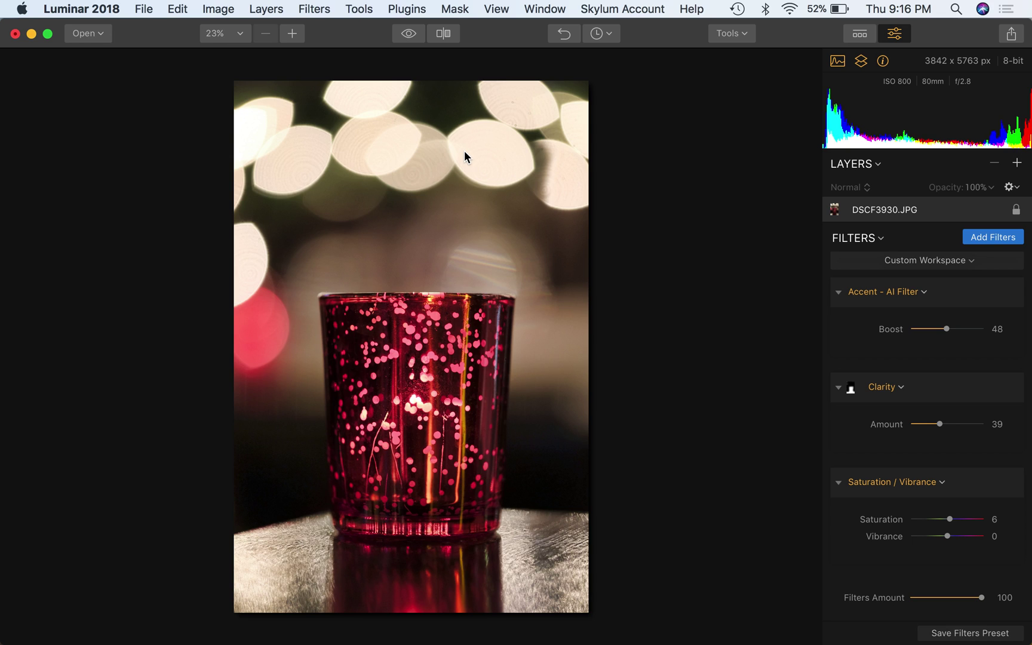
Step: Add the Structure filter to the photo and set its Amount to 76
click(991, 239)
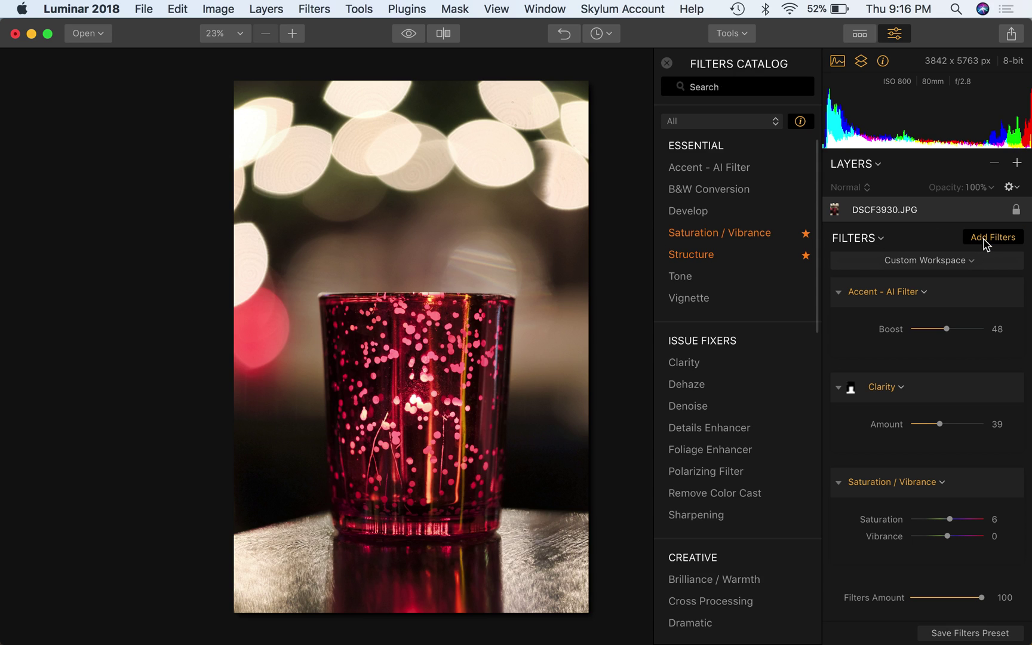
click(749, 262)
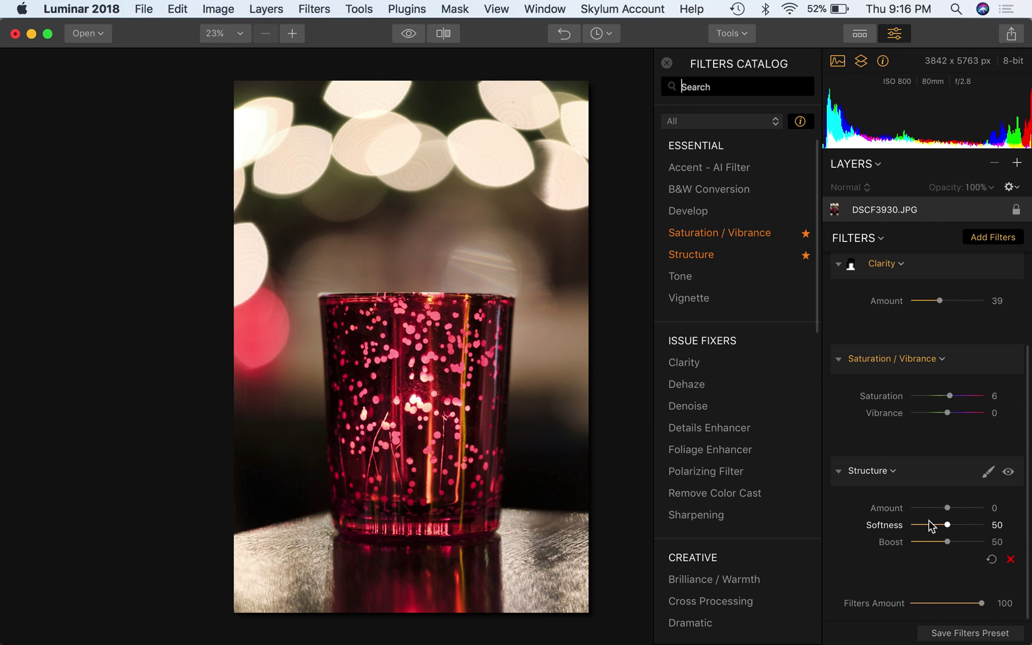
click(969, 509)
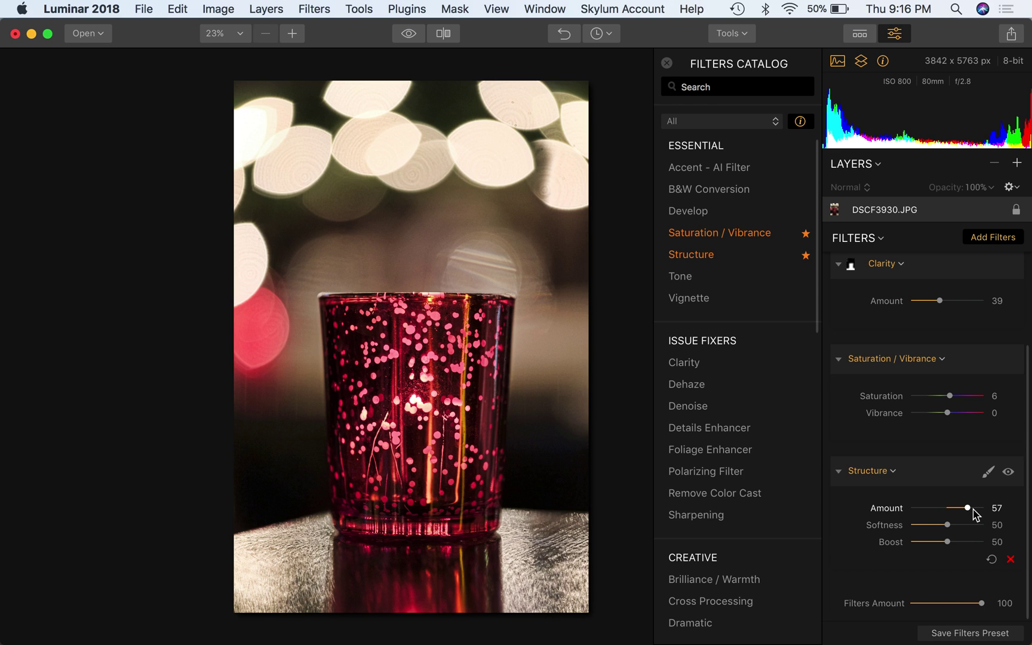
drag(976, 515, 980, 515)
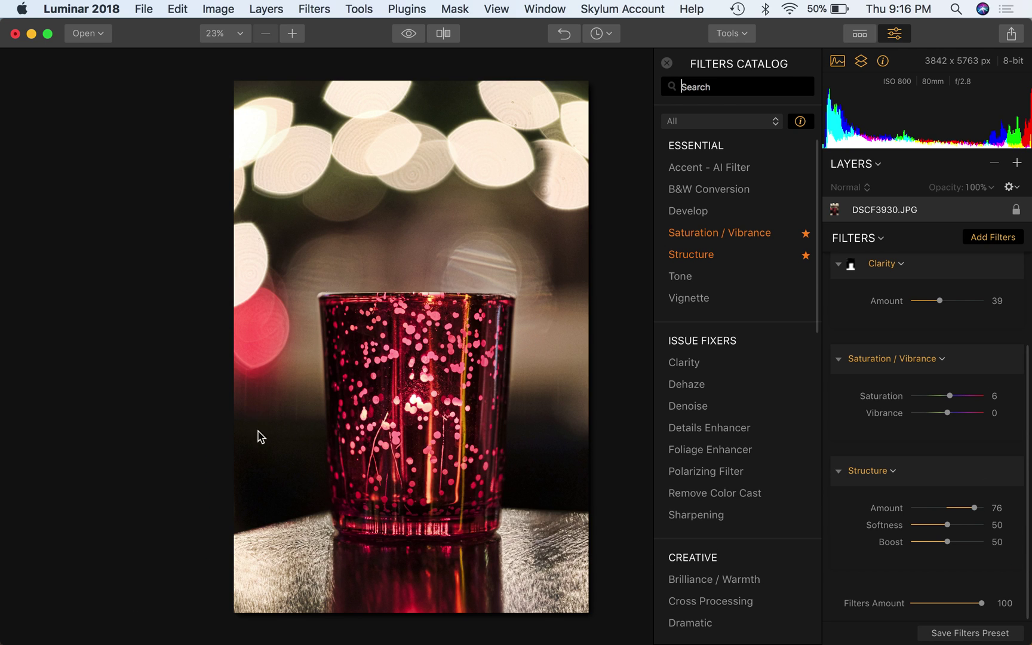
Step: Compare the photo with the Structure filter off and on
mouse_move(1021, 481)
click(1010, 472)
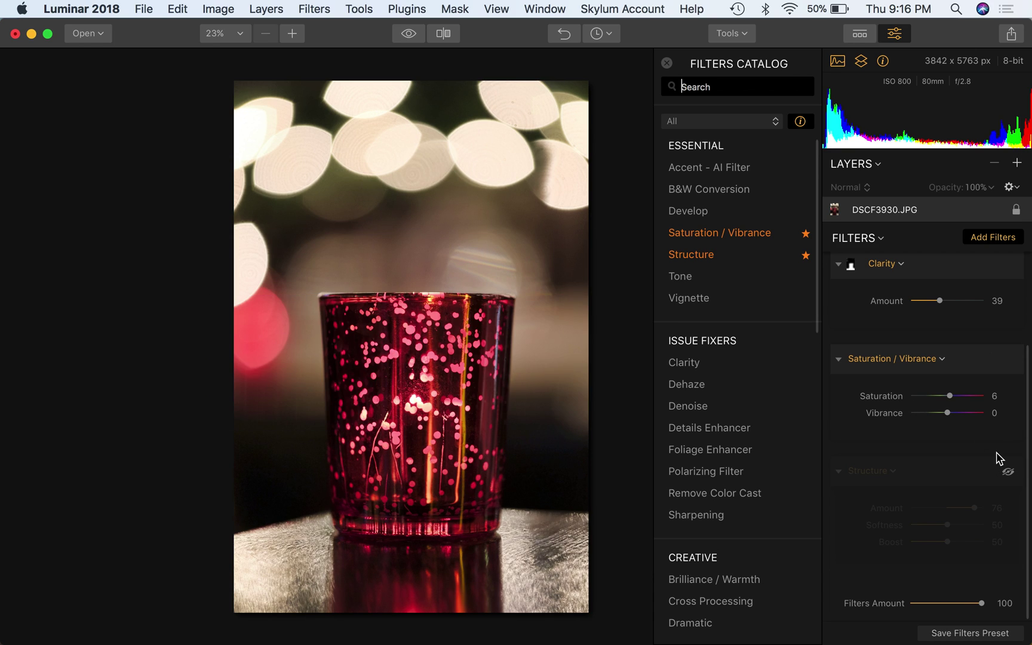
click(1009, 472)
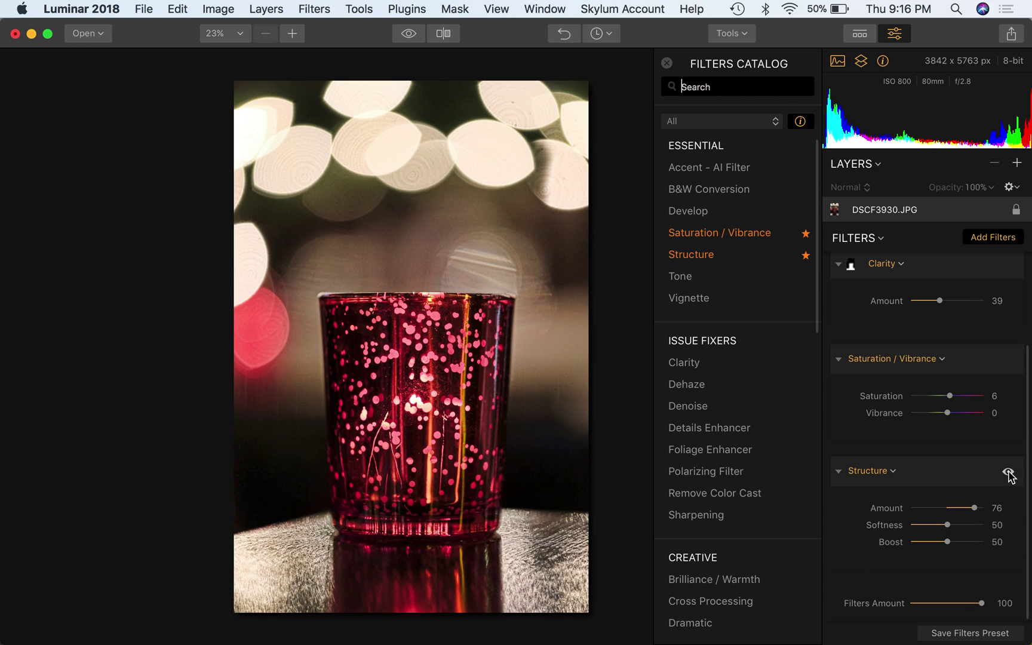
Step: Start a brush mask on the Structure filter and paint the effect over the glass and table with a size 76 brush
mouse_move(980, 495)
click(988, 473)
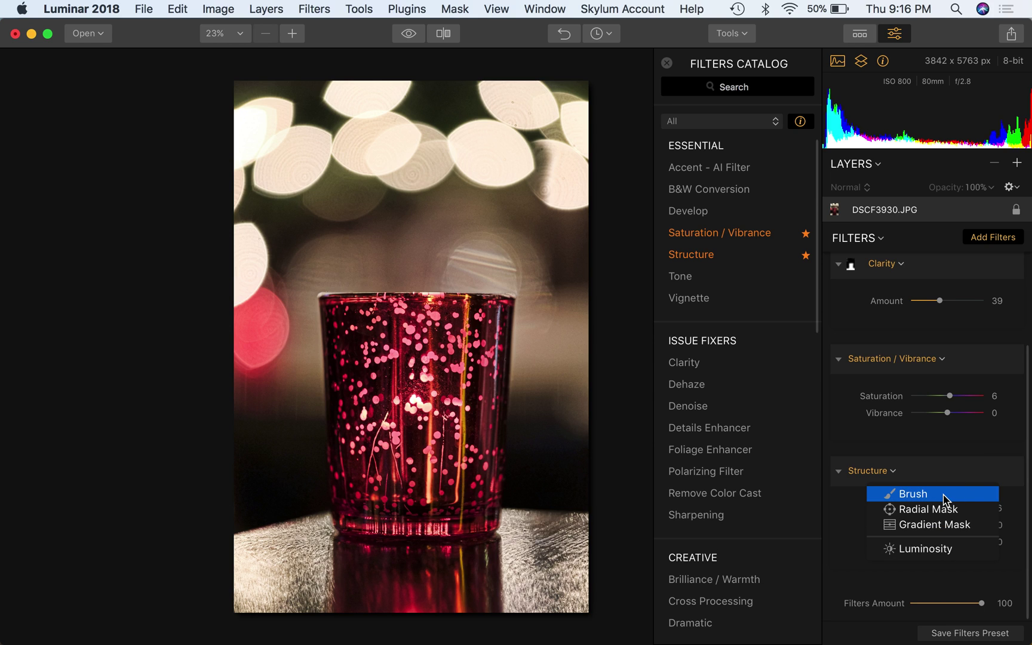
click(944, 496)
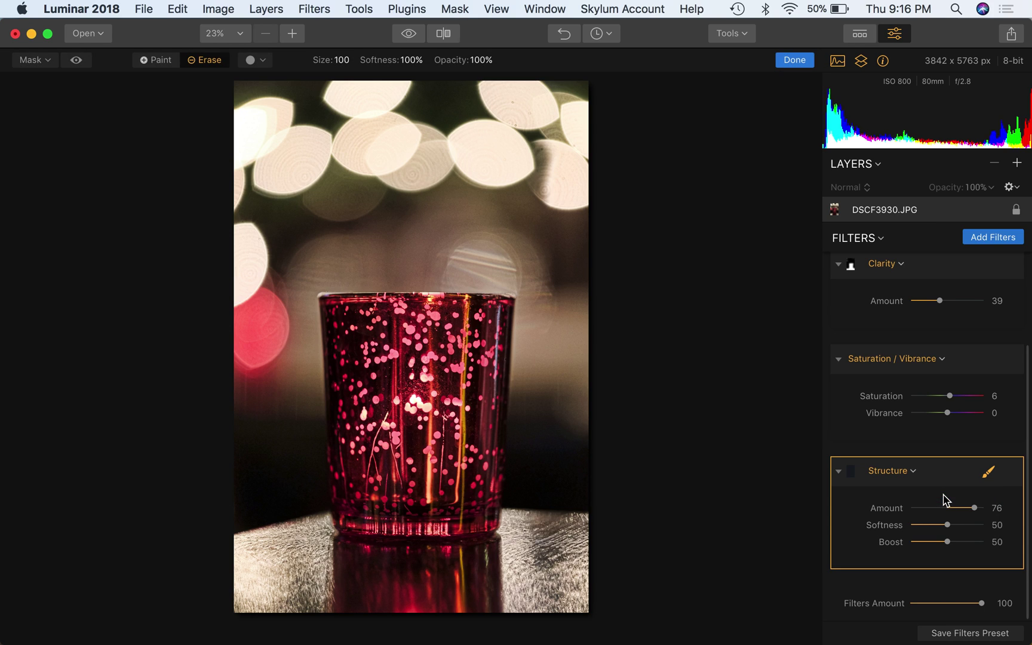
click(164, 63)
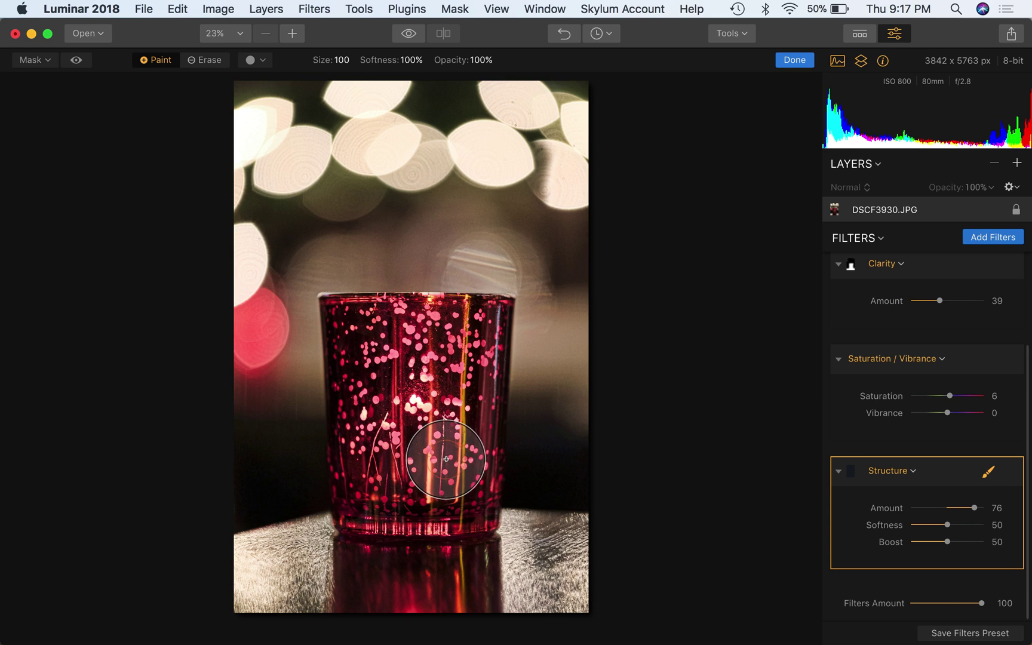
key(bracketleft)
key(bracketleft)
key(bracketleft)
mouse_move(449, 489)
mouse_down()
mouse_move(450, 452)
mouse_move(460, 528)
mouse_move(475, 334)
mouse_move(353, 322)
mouse_move(359, 498)
mouse_move(367, 404)
mouse_move(365, 520)
mouse_move(416, 528)
mouse_move(371, 534)
mouse_move(404, 556)
mouse_move(253, 582)
mouse_move(316, 549)
mouse_move(281, 553)
mouse_move(343, 586)
mouse_move(475, 585)
mouse_move(418, 592)
mouse_move(532, 592)
mouse_move(567, 571)
mouse_move(555, 544)
mouse_move(513, 529)
mouse_move(599, 562)
mouse_move(547, 594)
mouse_move(562, 594)
mouse_move(468, 590)
mouse_move(411, 465)
mouse_move(431, 382)
mouse_move(414, 383)
mouse_move(359, 331)
mouse_move(434, 342)
mouse_up()
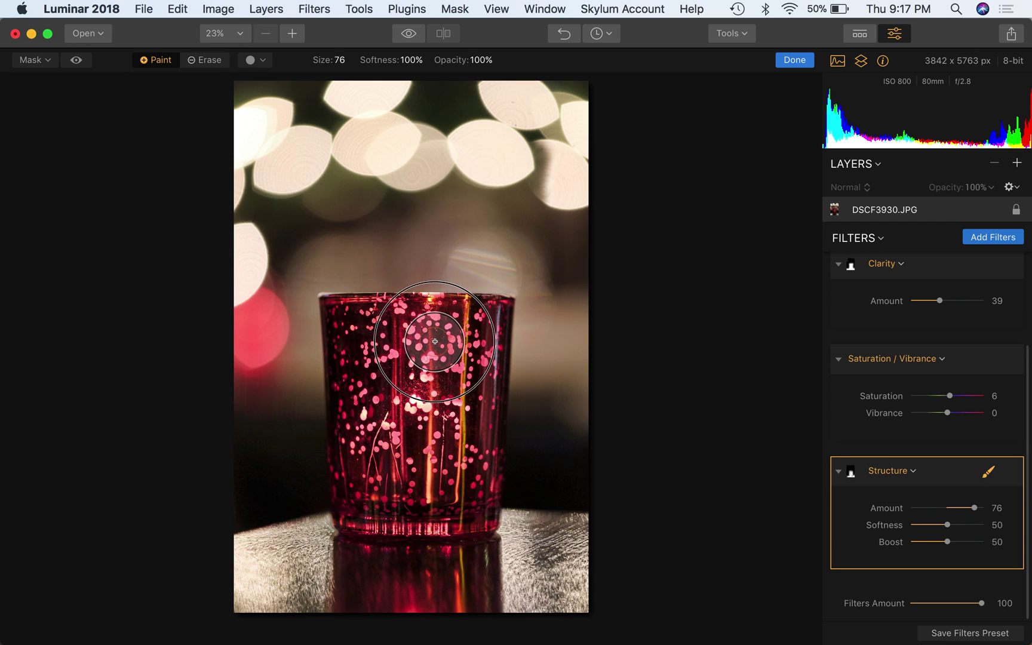
Step: Show the Structure mask overlay, paint the missed areas of the glass and table, and finish the mask
click(77, 61)
mouse_move(471, 406)
mouse_down()
mouse_move(489, 313)
mouse_move(360, 306)
mouse_move(481, 572)
mouse_move(502, 589)
mouse_move(459, 558)
mouse_move(603, 590)
mouse_move(240, 586)
mouse_move(272, 550)
mouse_move(325, 544)
mouse_move(244, 602)
mouse_move(412, 578)
mouse_move(376, 558)
mouse_move(505, 545)
mouse_move(491, 536)
mouse_move(589, 549)
mouse_move(489, 594)
mouse_up()
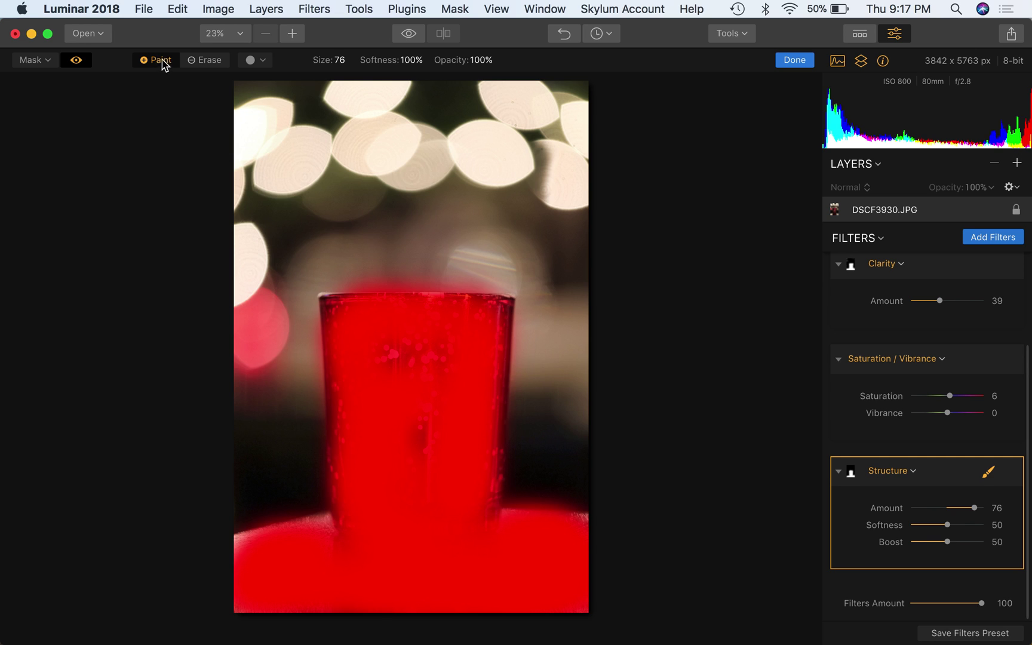
key(x)
click(89, 65)
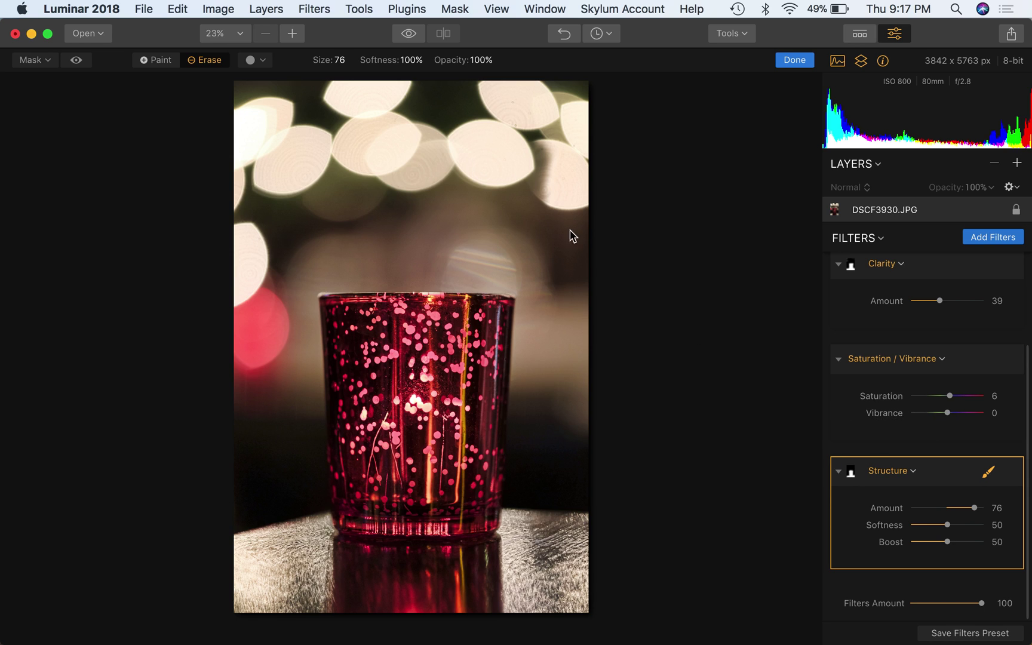
click(157, 60)
click(77, 60)
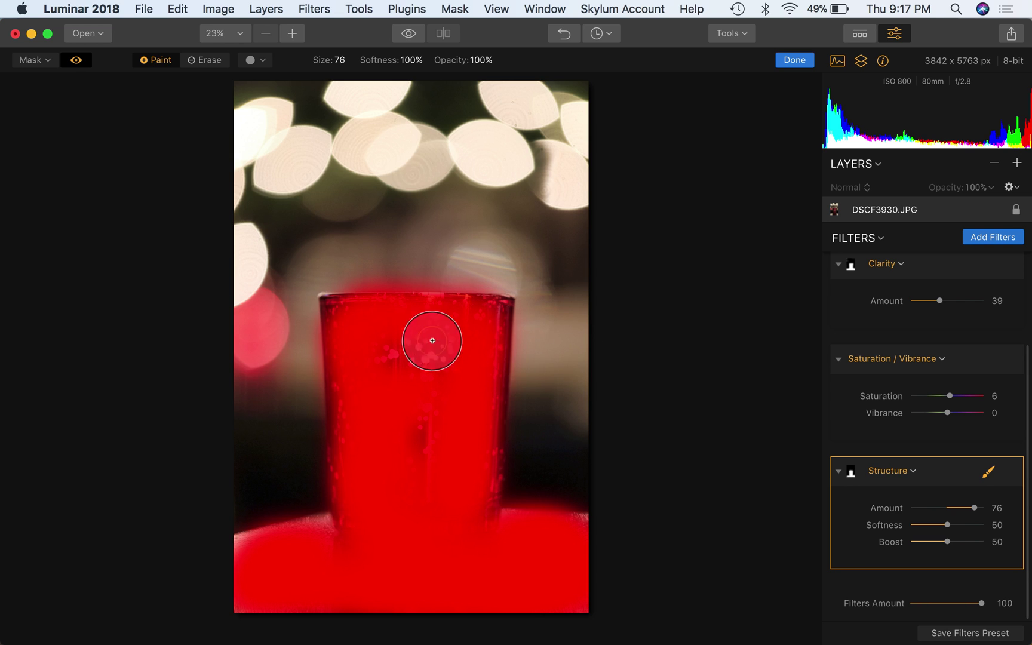
click(796, 61)
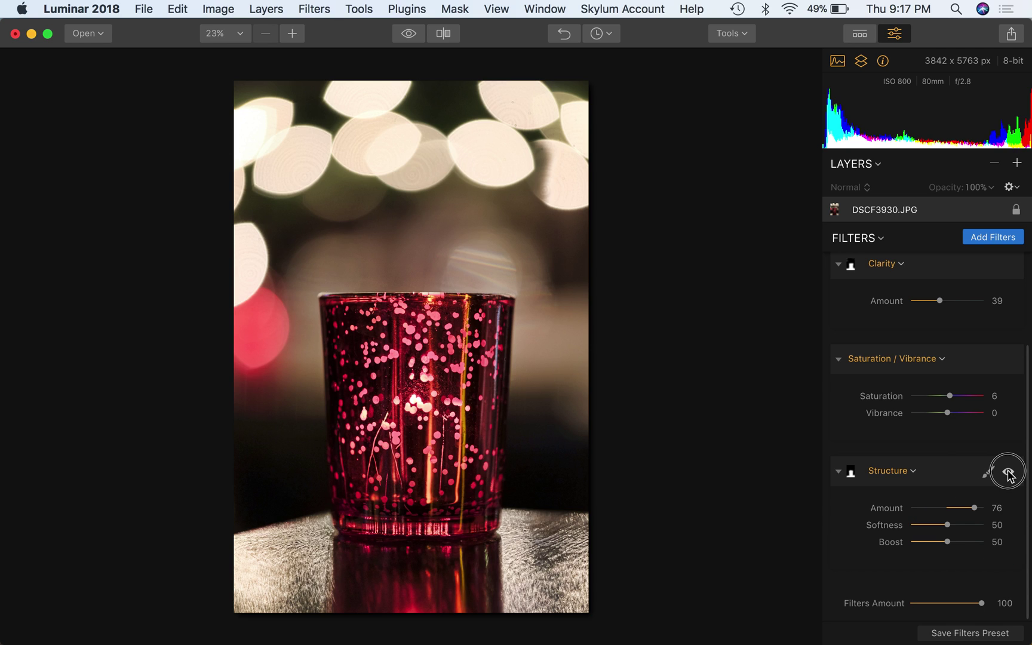
Step: Compare the glass with the masked Structure filter off and on
click(1009, 472)
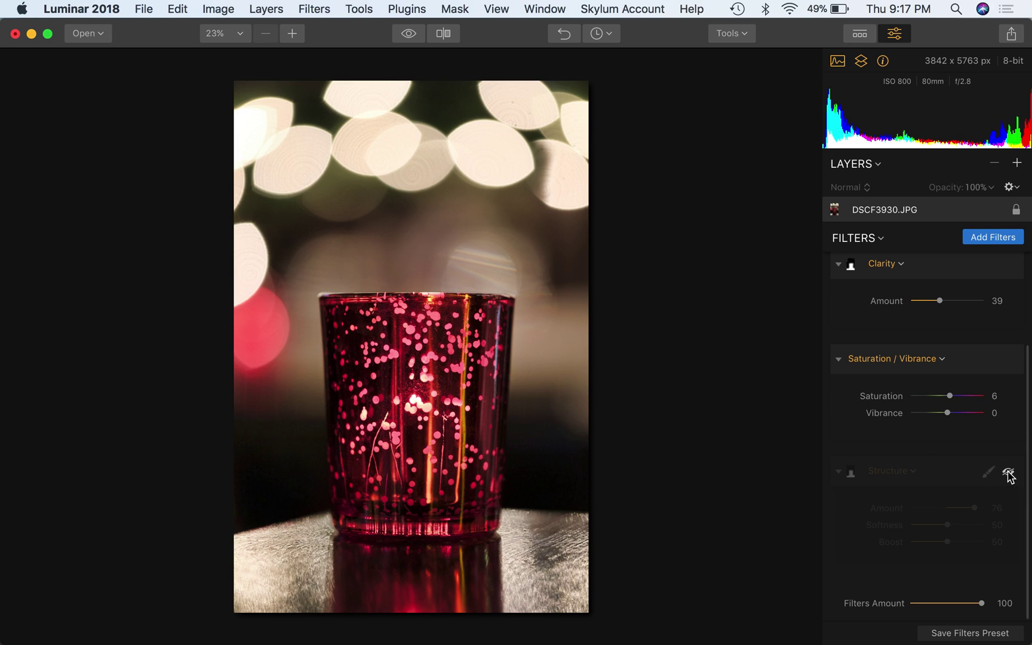
click(1008, 473)
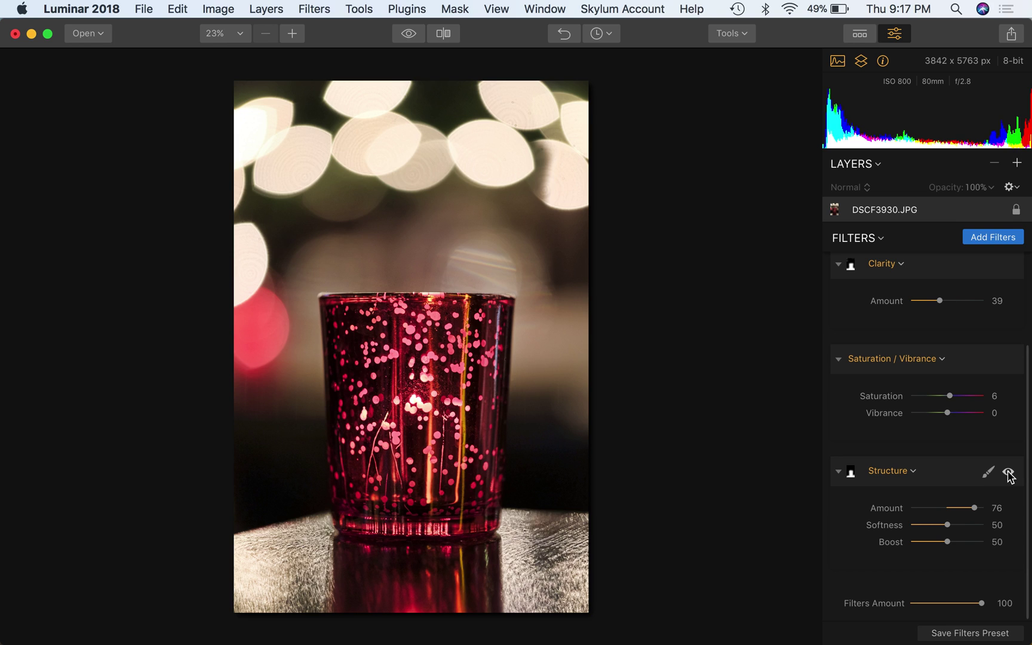
click(1008, 472)
click(1008, 473)
mouse_move(936, 489)
Step: Add a new adjustment layer above the DSCF3930.JPG layer and open the filters catalog for it
click(1017, 164)
click(974, 180)
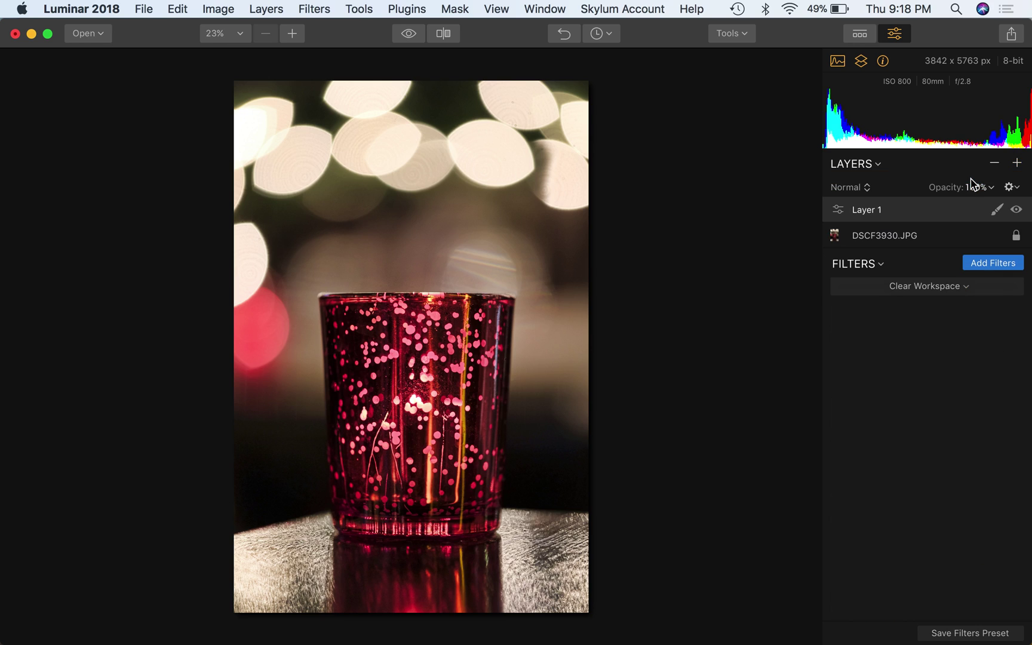
click(932, 292)
click(935, 263)
click(990, 266)
click(740, 236)
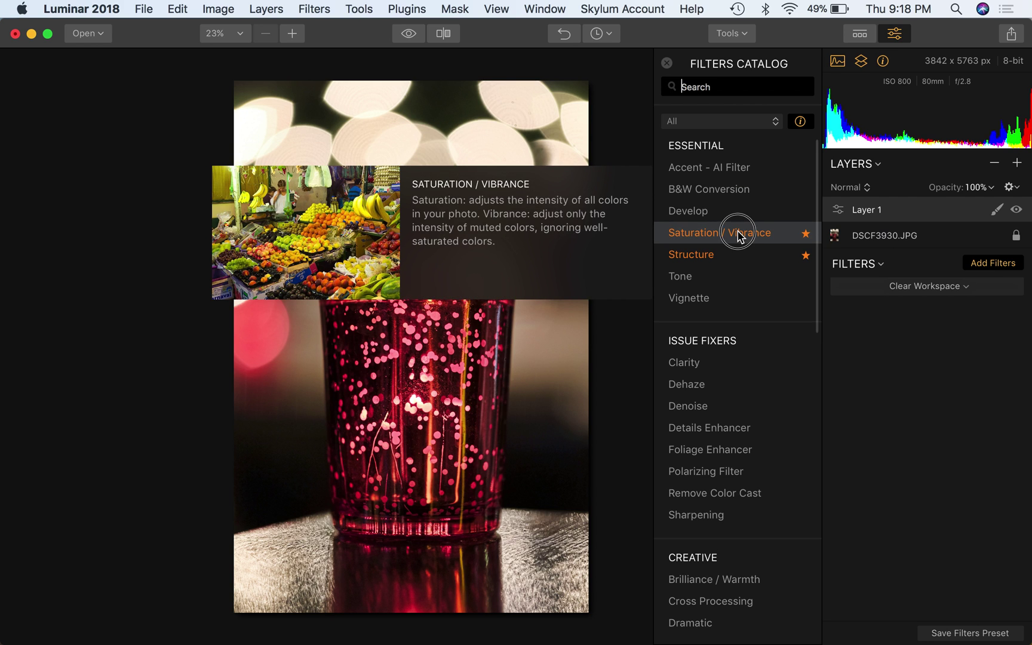
click(923, 355)
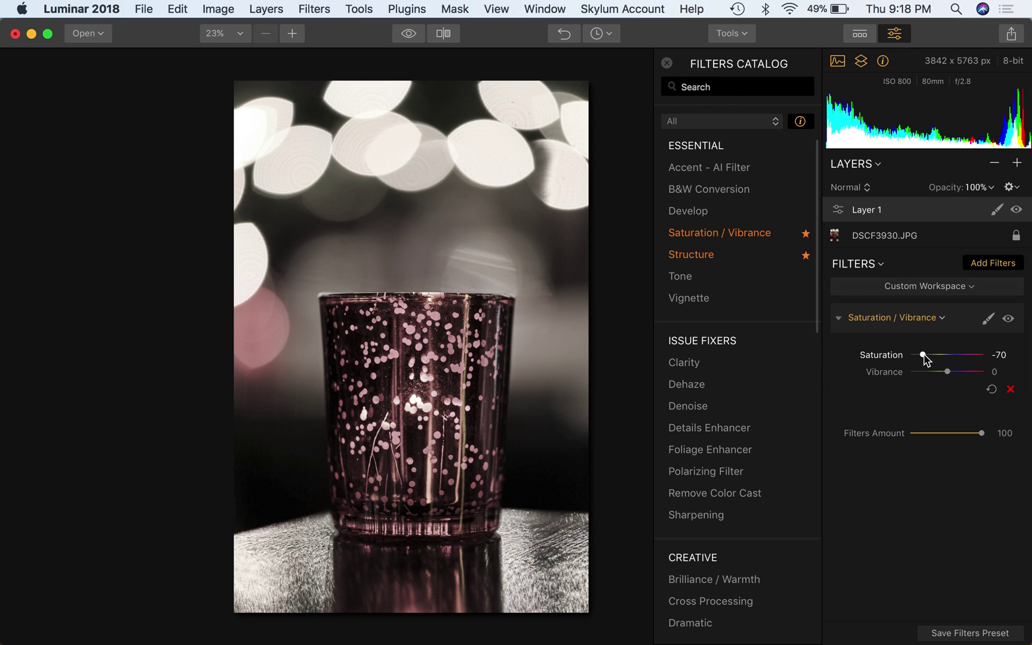
click(1012, 389)
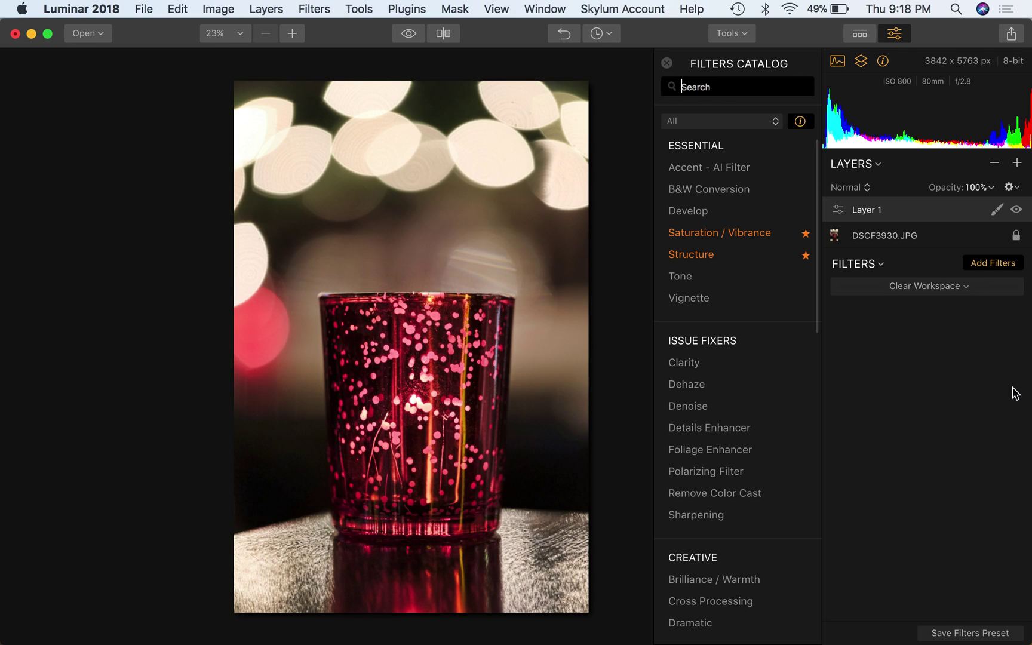
Step: Add the Structure filter at Amount -68 to the adjustment layer and paint its mask over the blurred background above and beside the glass
mouse_move(753, 253)
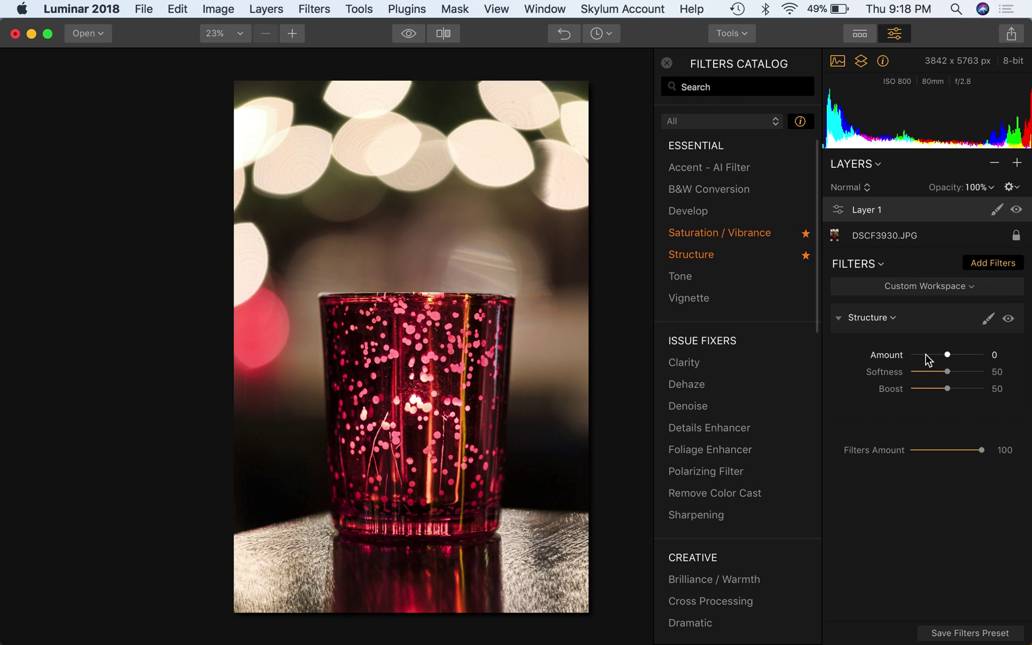
click(923, 355)
click(988, 319)
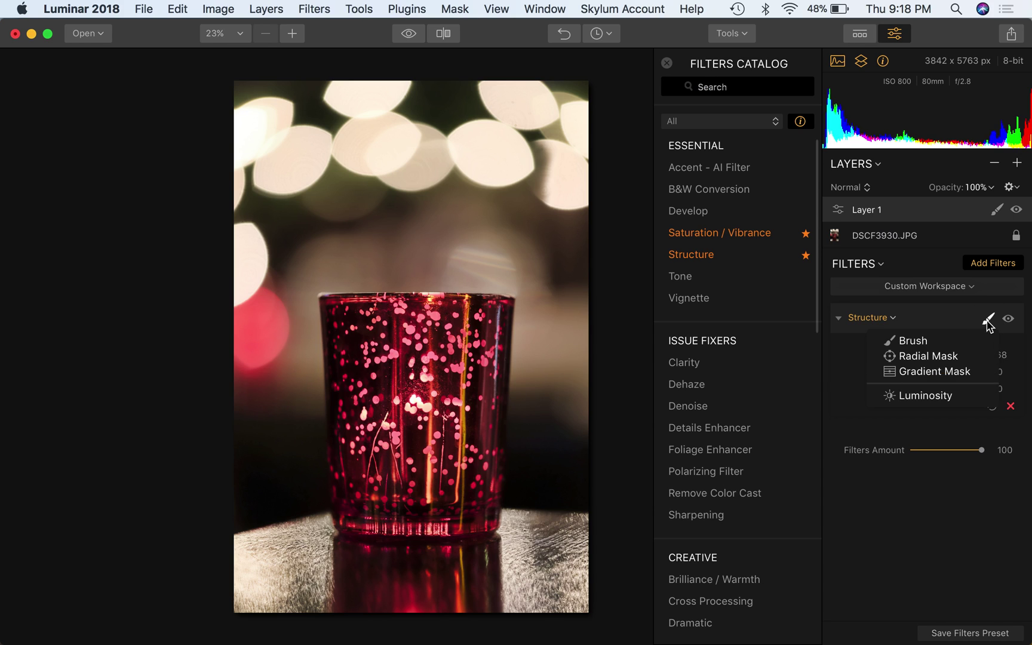
click(954, 341)
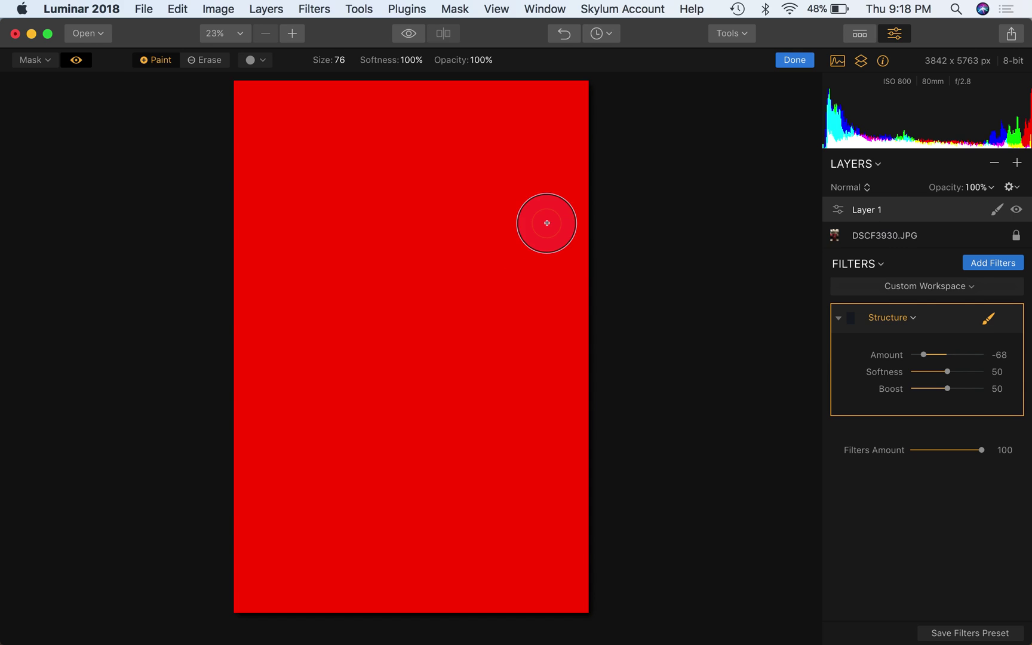
click(76, 60)
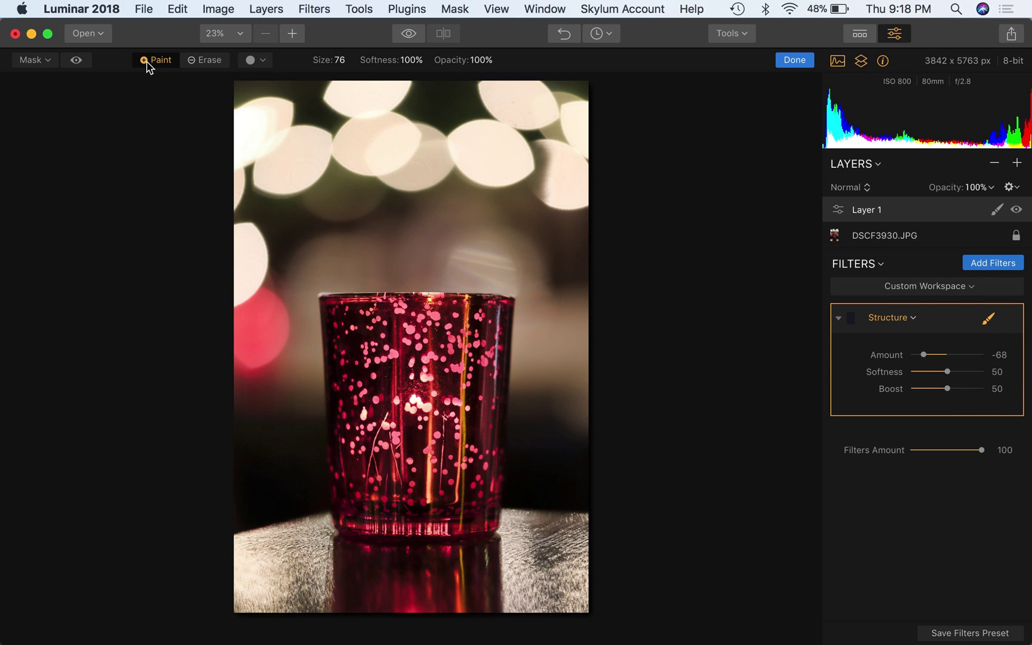
click(258, 118)
mouse_move(258, 118)
mouse_down()
mouse_move(353, 120)
mouse_move(242, 108)
mouse_move(383, 101)
mouse_move(591, 116)
mouse_move(344, 96)
mouse_move(238, 120)
mouse_move(499, 130)
mouse_move(579, 156)
mouse_move(245, 159)
mouse_move(350, 183)
mouse_move(582, 192)
mouse_move(272, 203)
mouse_move(498, 208)
mouse_move(266, 255)
mouse_move(262, 345)
mouse_move(255, 253)
mouse_move(268, 405)
mouse_move(273, 335)
mouse_move(325, 256)
mouse_move(519, 269)
mouse_move(385, 237)
mouse_move(541, 262)
mouse_move(549, 238)
mouse_move(577, 325)
mouse_move(574, 357)
mouse_move(561, 360)
mouse_move(544, 411)
mouse_move(545, 403)
mouse_move(552, 469)
mouse_move(557, 287)
mouse_move(335, 175)
mouse_move(543, 208)
mouse_move(304, 107)
mouse_move(502, 110)
mouse_move(315, 138)
mouse_move(419, 172)
mouse_move(300, 206)
mouse_move(262, 342)
mouse_move(259, 293)
mouse_move(264, 364)
mouse_up()
click(76, 60)
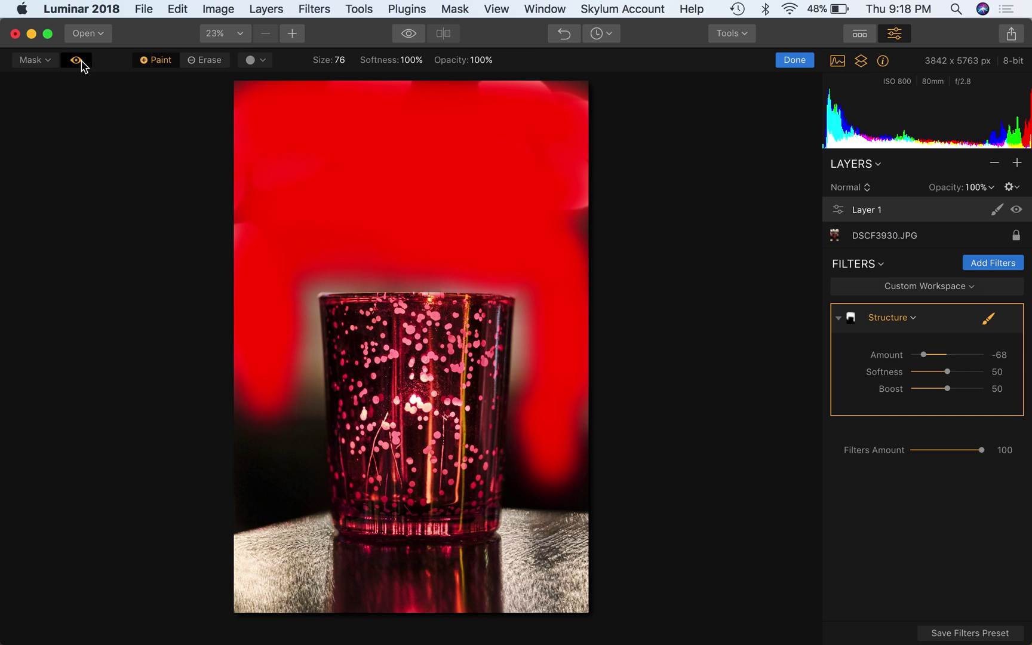
Step: Hide the mask overlay and finish the Structure mask over the blurred background
click(77, 60)
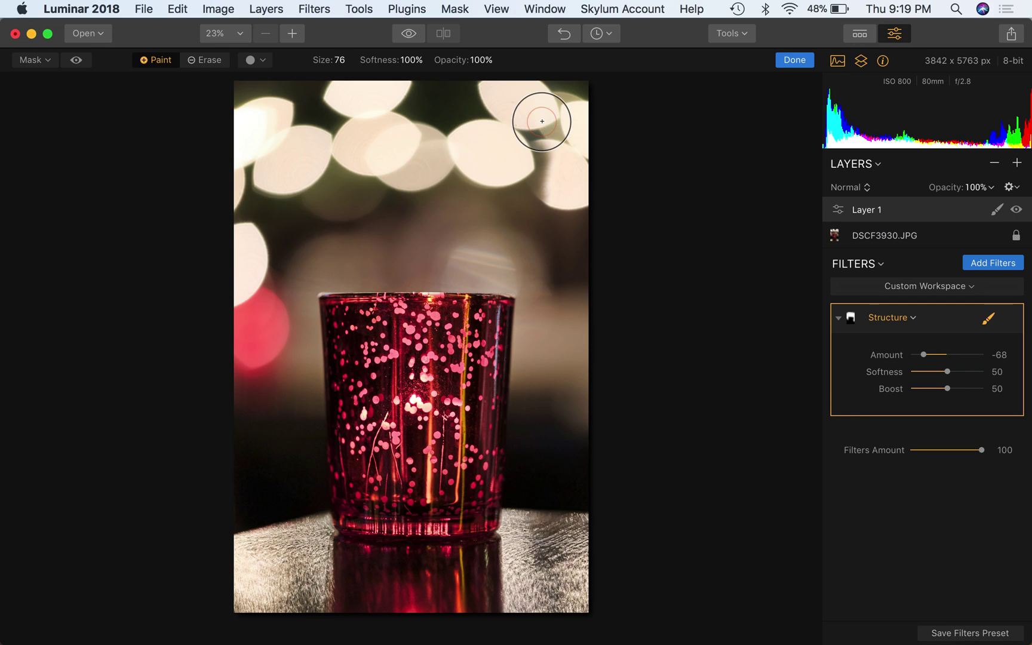
click(787, 62)
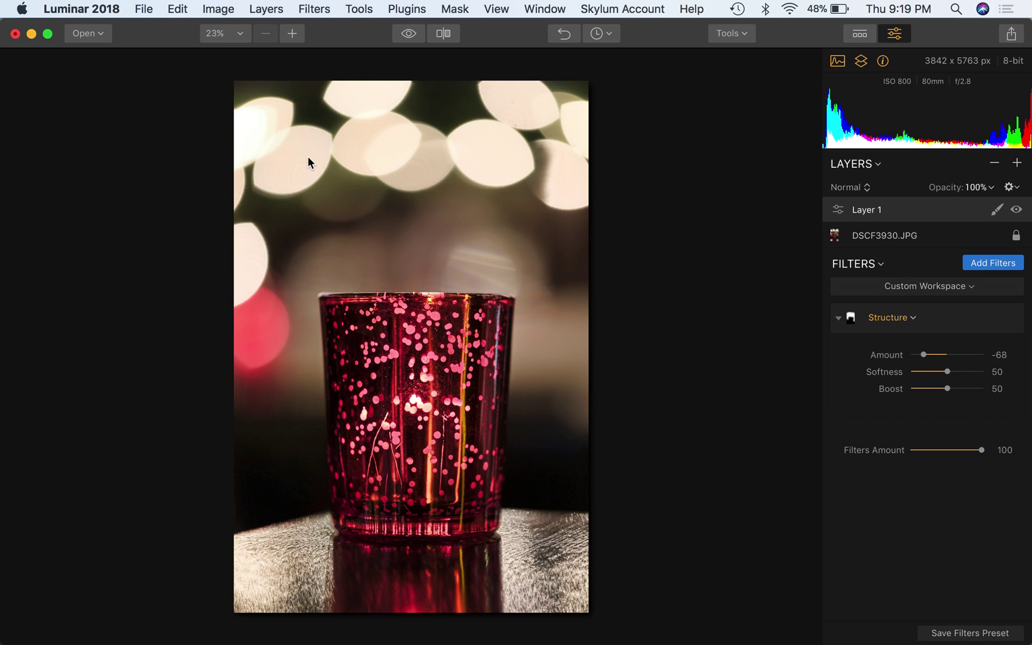
Step: Inspect the softened bokeh at 100% zoom and compare the whole photo before and after the edits
click(559, 187)
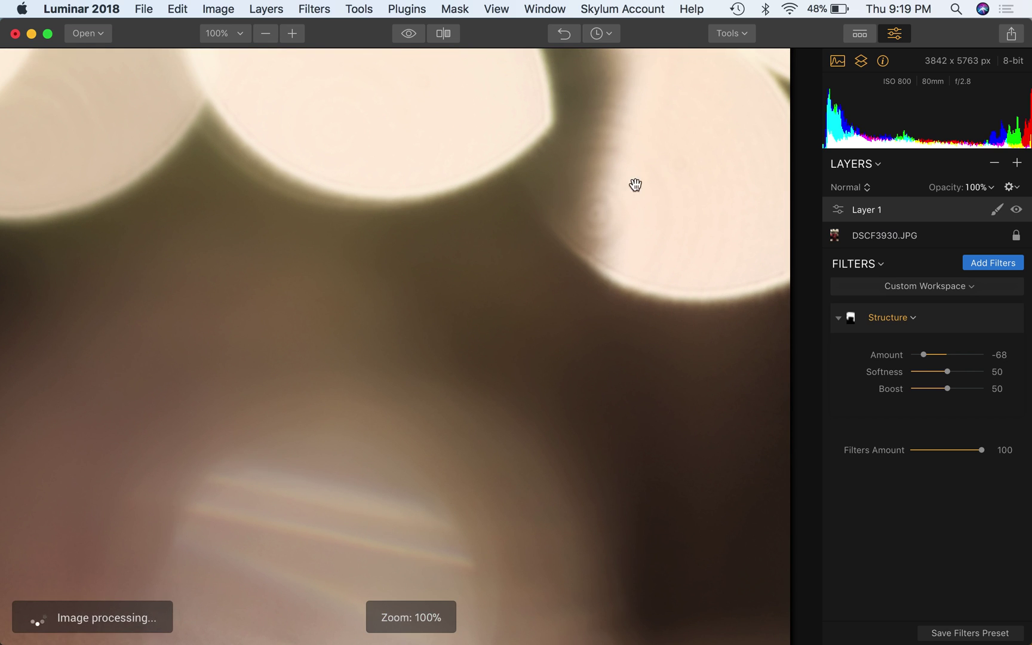
click(587, 181)
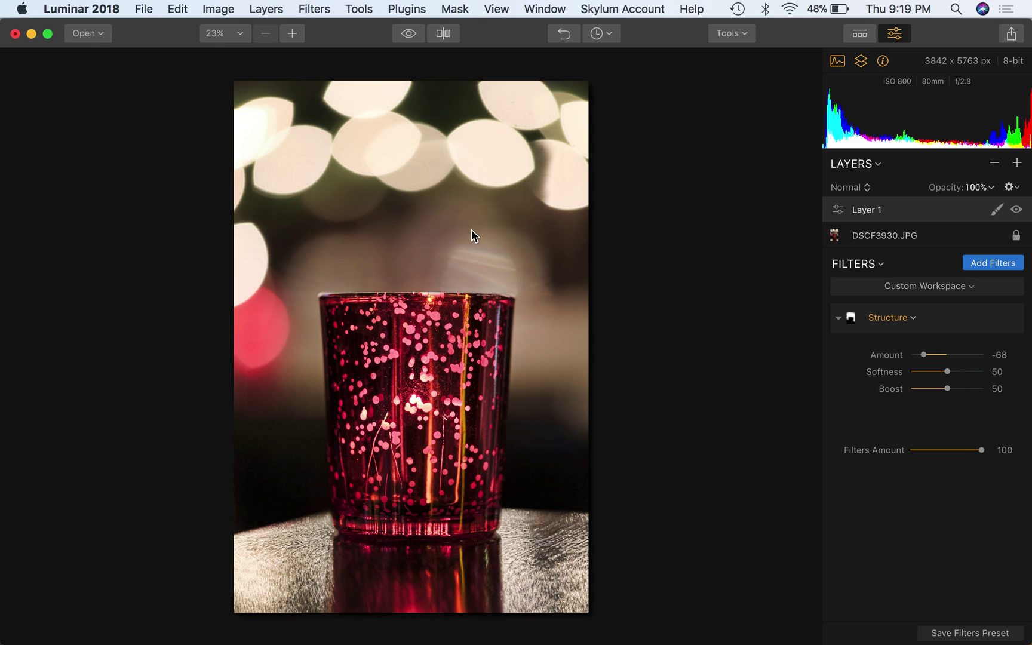
click(410, 34)
click(410, 35)
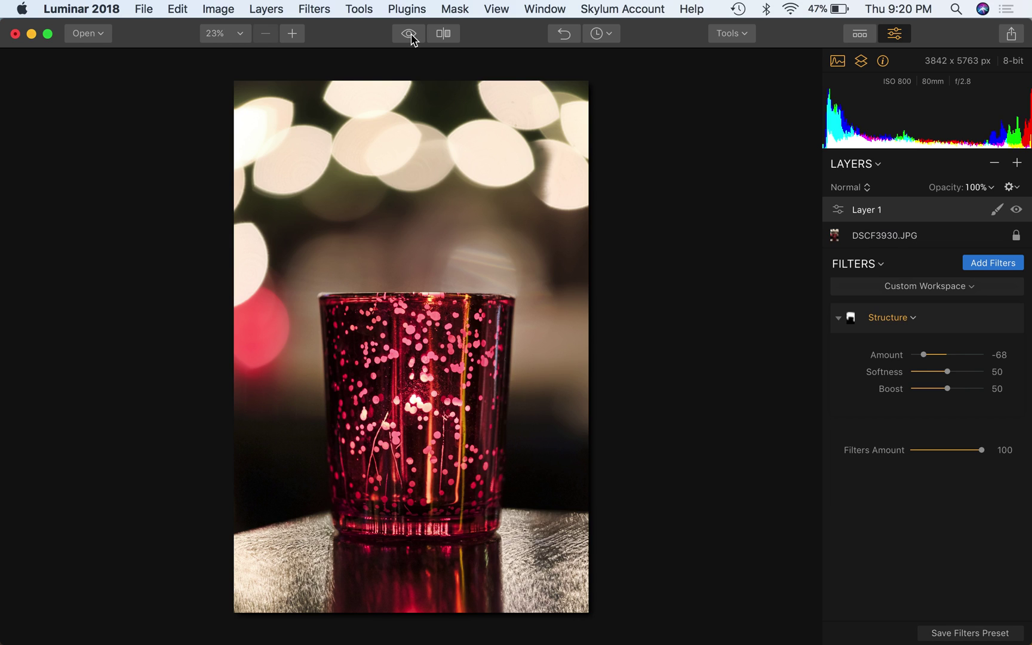
Step: View the other open photo, DSCF3932.JPG, and return to DSCF3930.JPG
click(562, 9)
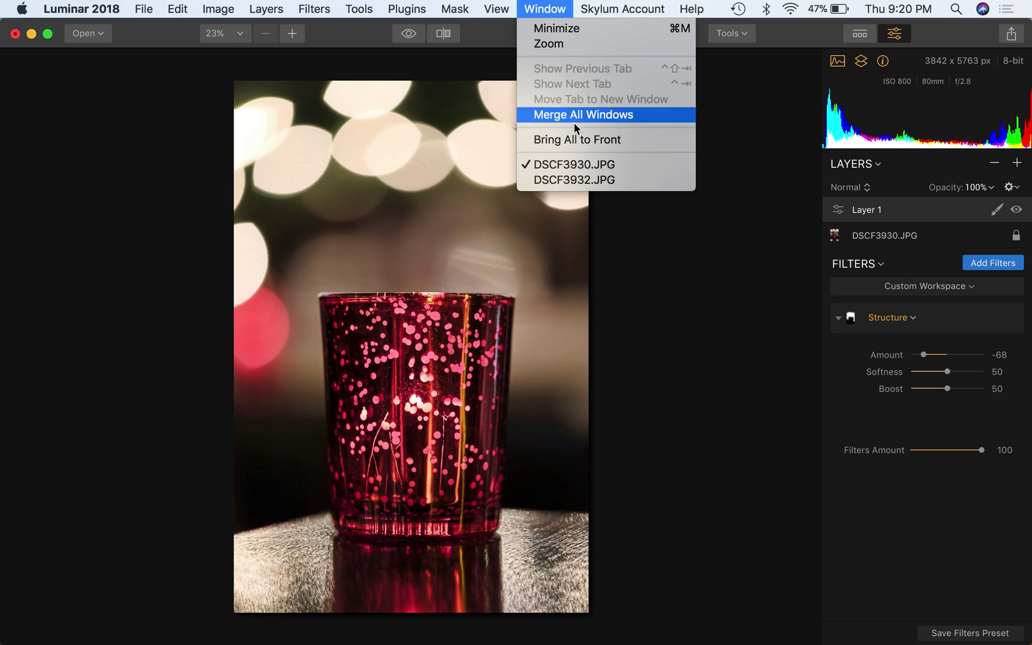
click(587, 180)
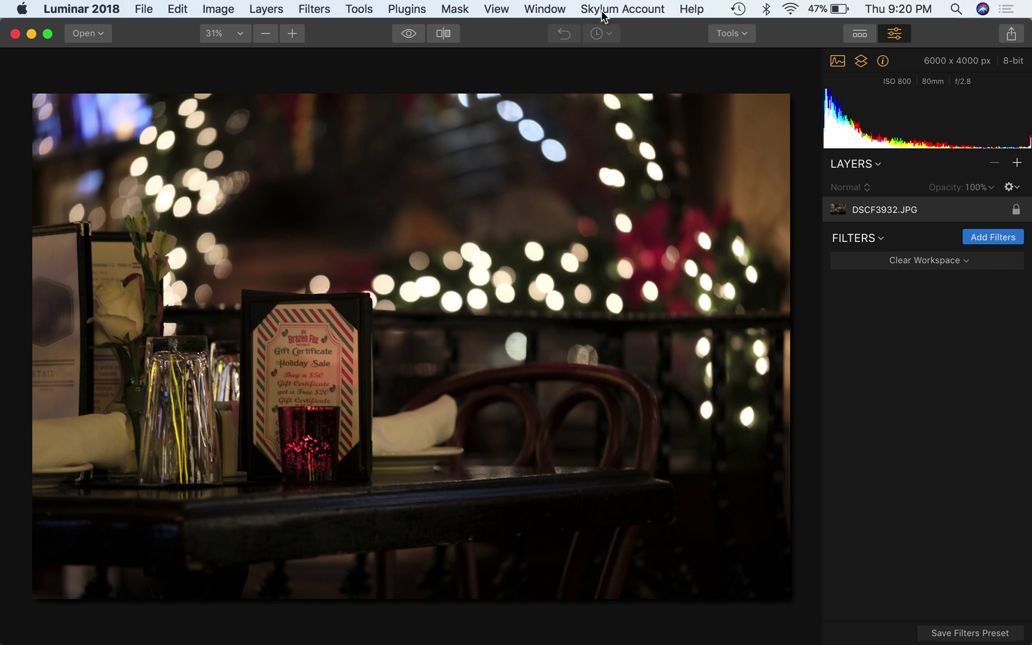
click(563, 11)
click(564, 164)
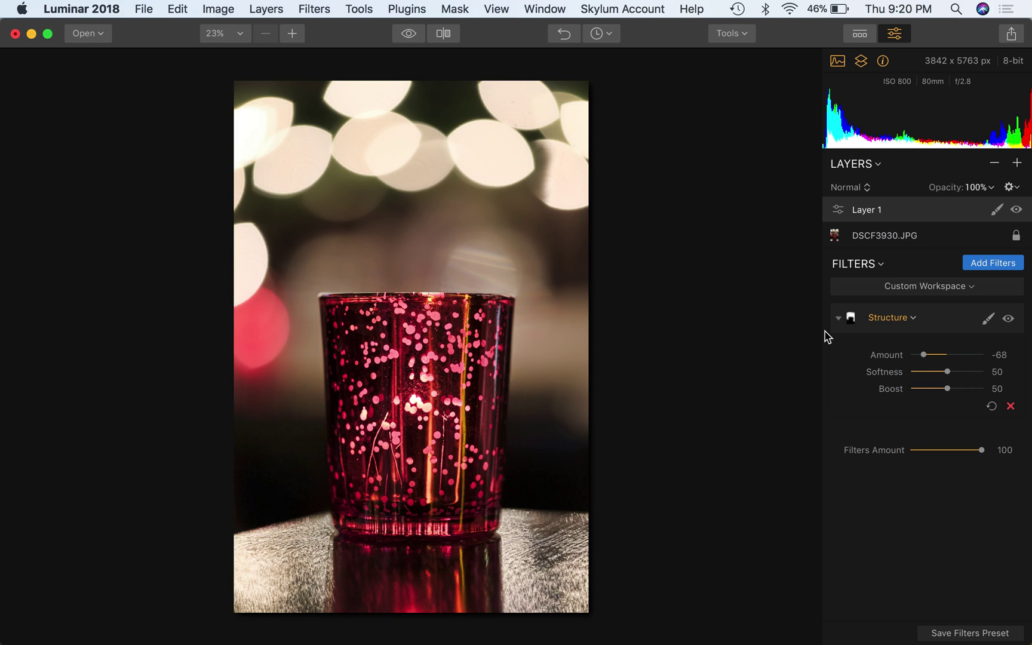
Step: Rename the adjustment layer above DSCF3930.JPG as "soften background"
click(901, 239)
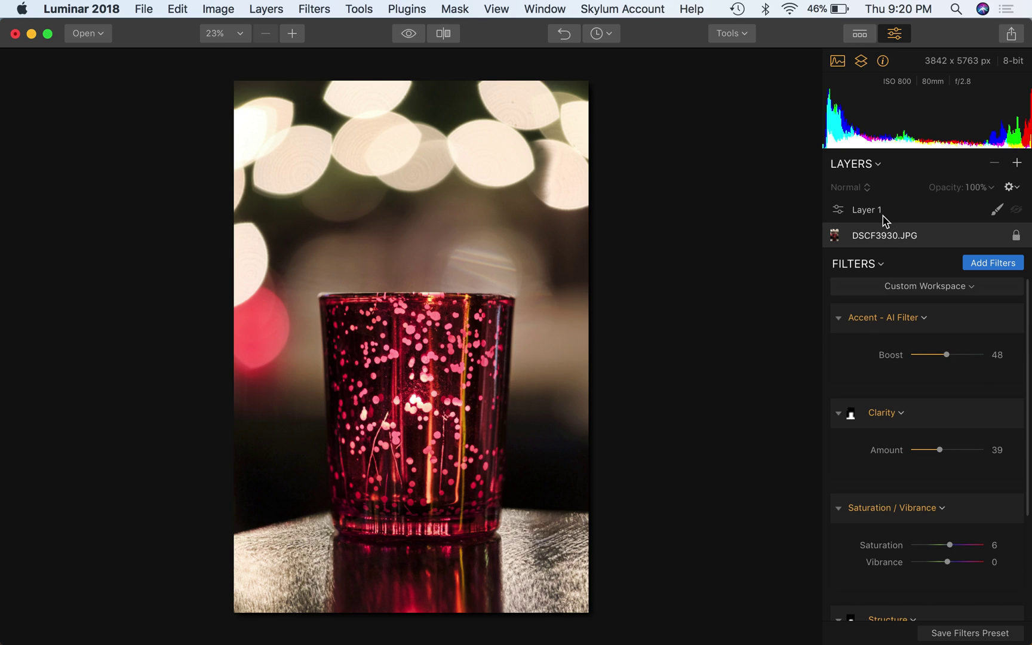
click(882, 219)
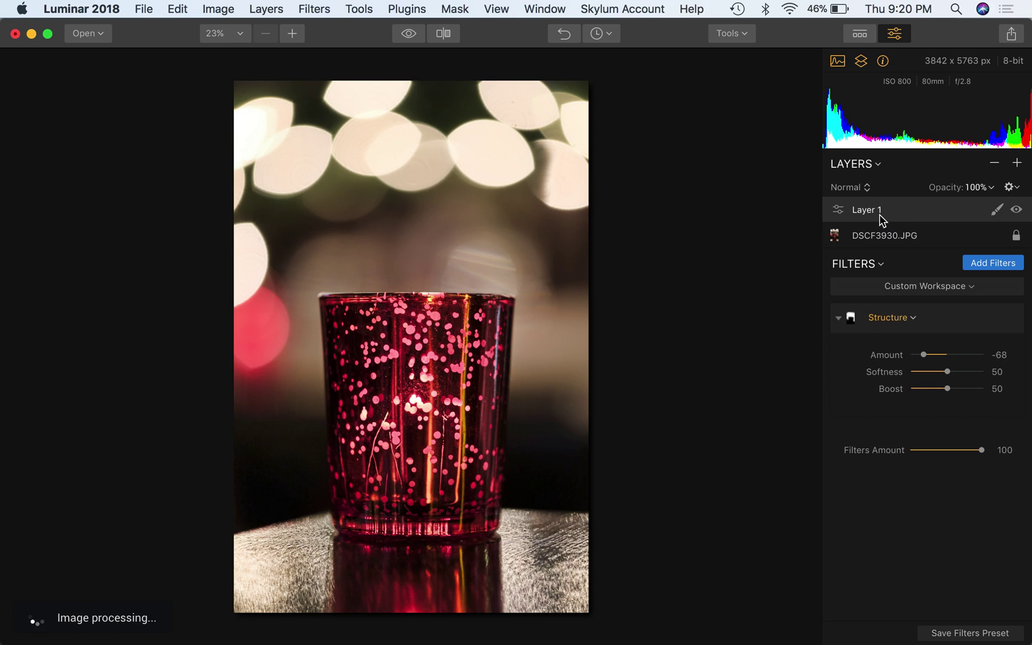
double_click(869, 211)
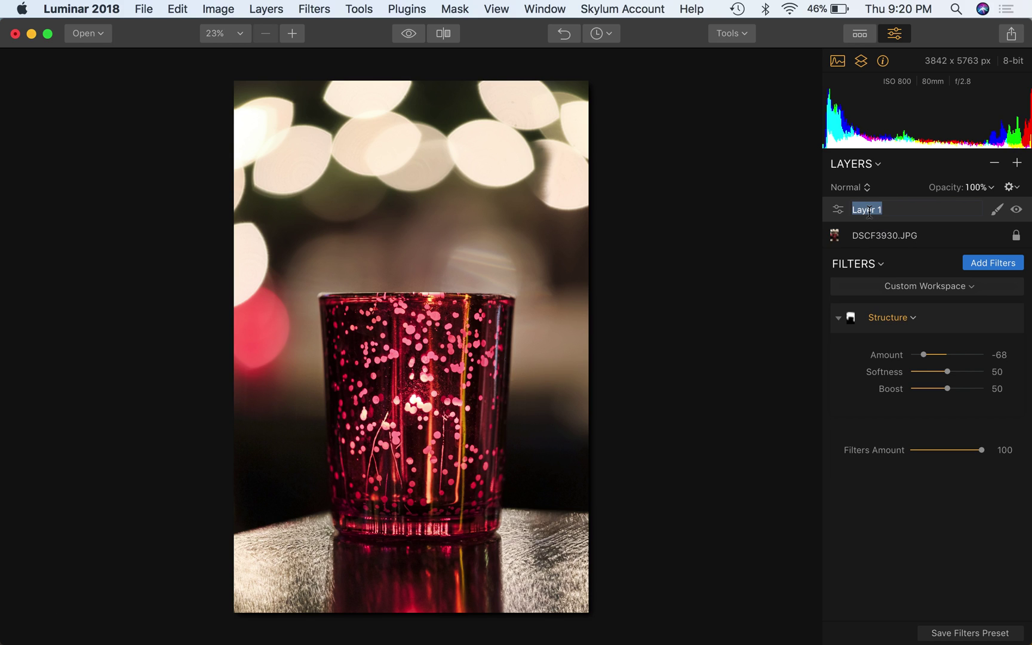
text(soften bakc)
key(BackSpace)
key(BackSpace)
text(ckground)
key(Return)
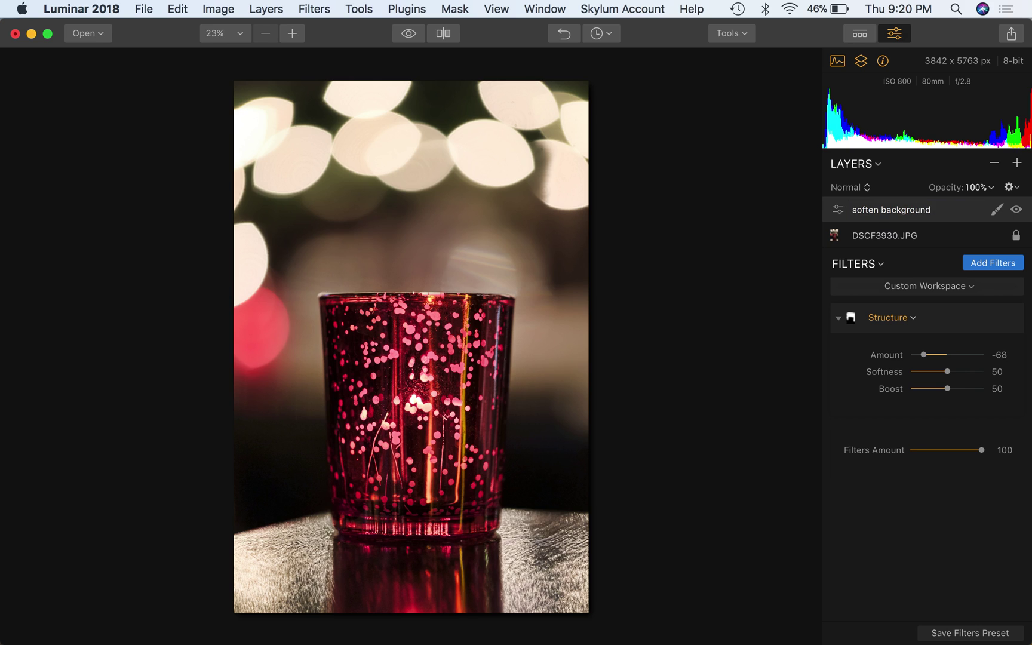
Step: Review the Accent - AI, Clarity, Saturation / Vibrance and Structure filters applied to the DSCF3930.JPG layer
click(891, 244)
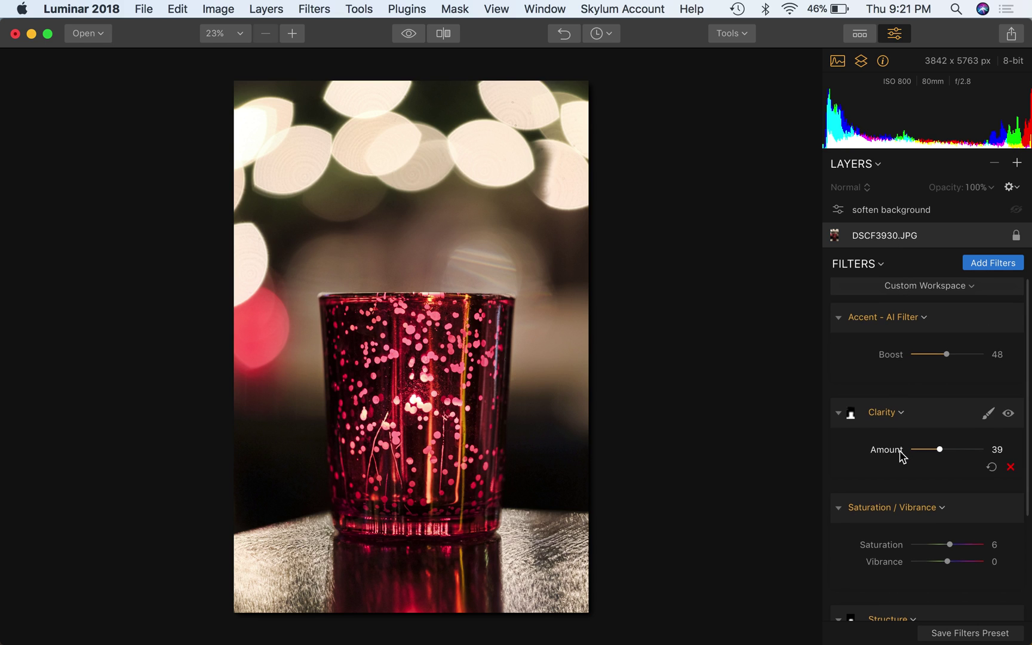
scroll(900, 457, down, 5)
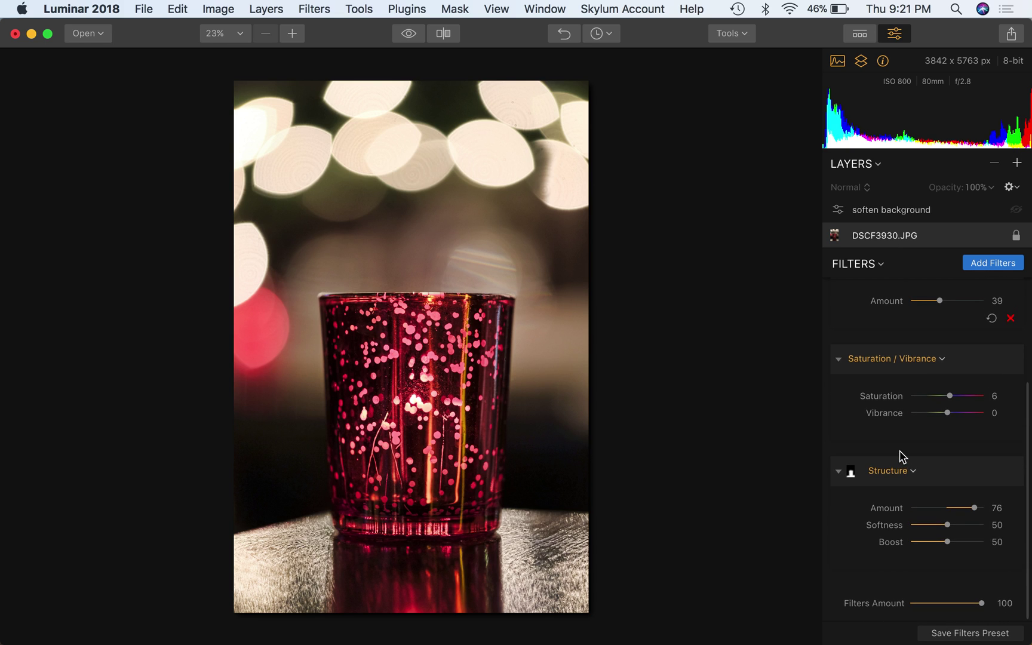
scroll(889, 346, up, 5)
scroll(890, 347, down, 1)
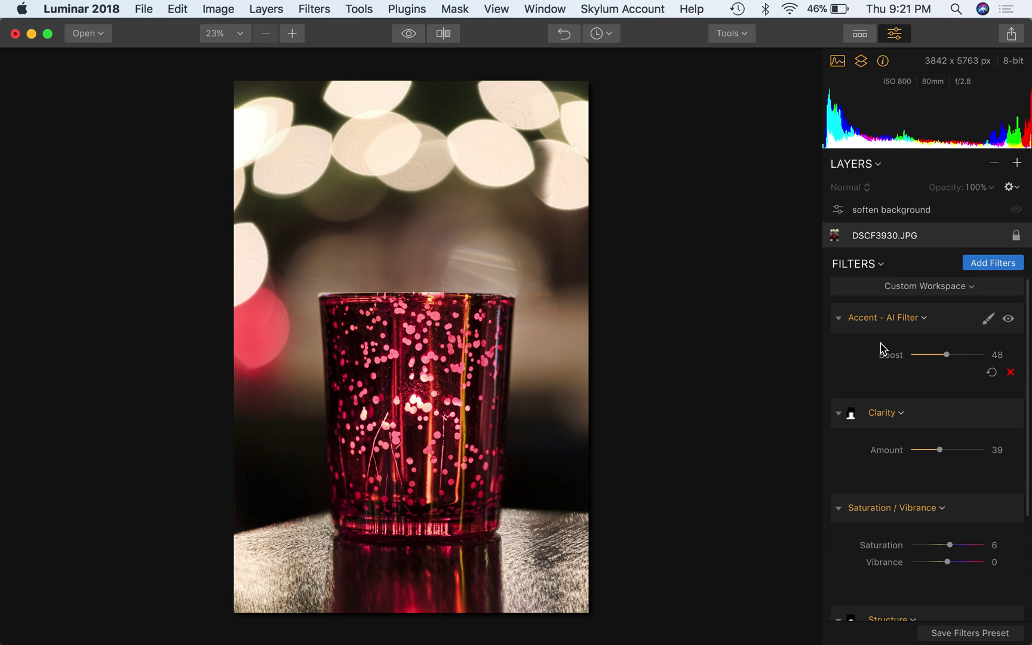
scroll(892, 380, down, 3)
scroll(906, 410, down, 4)
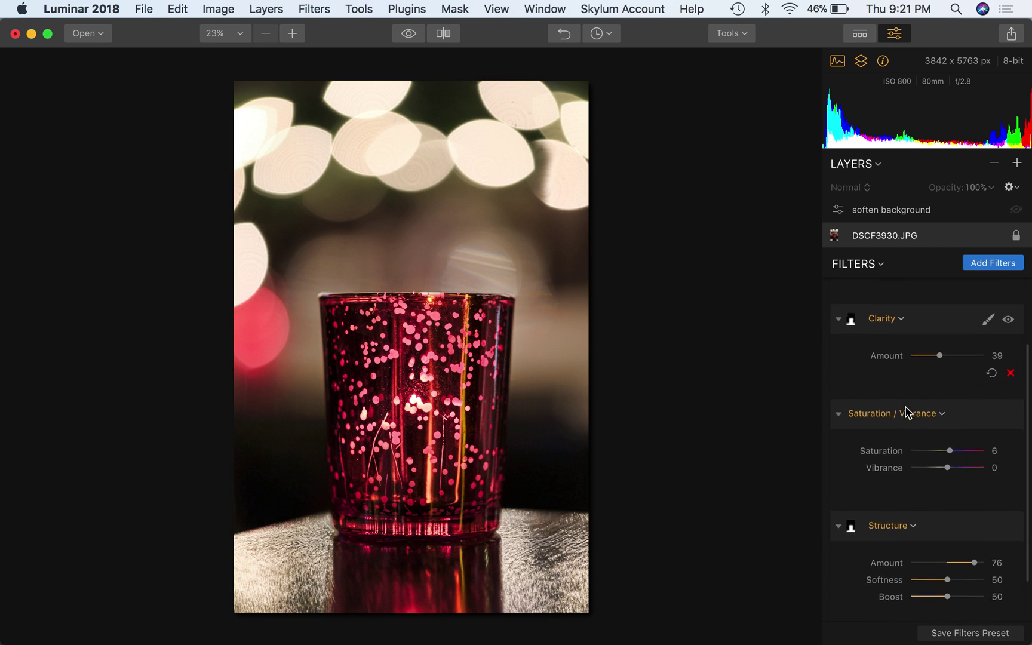
scroll(932, 478, down, 1)
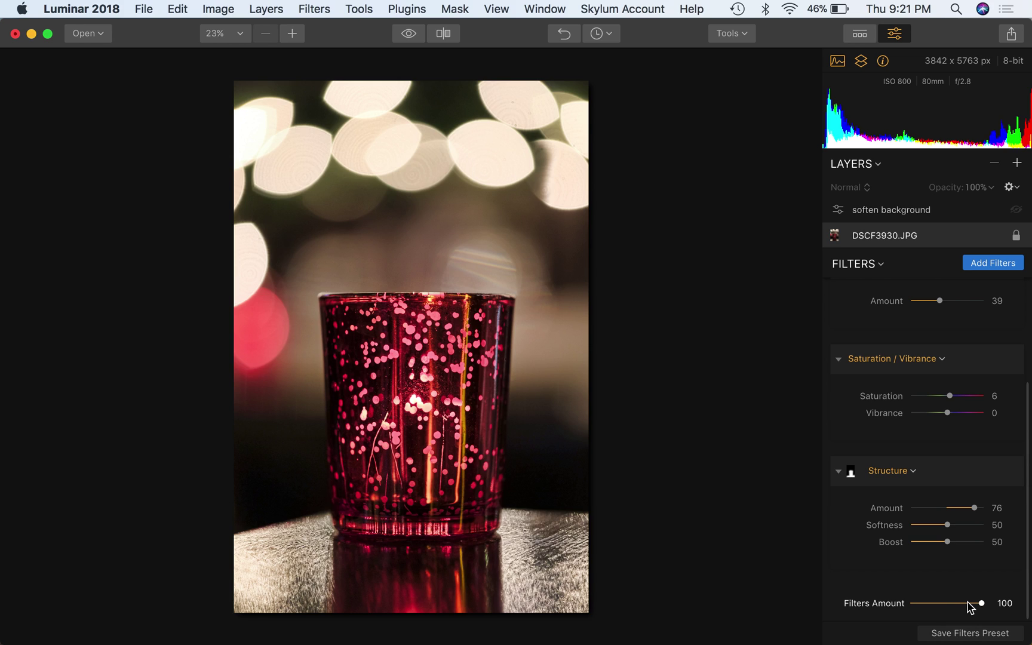
Step: Try the overall Filters Amount of the DSCF3930.JPG layer at 0 and 100, and set it to 94
drag(981, 604, 911, 604)
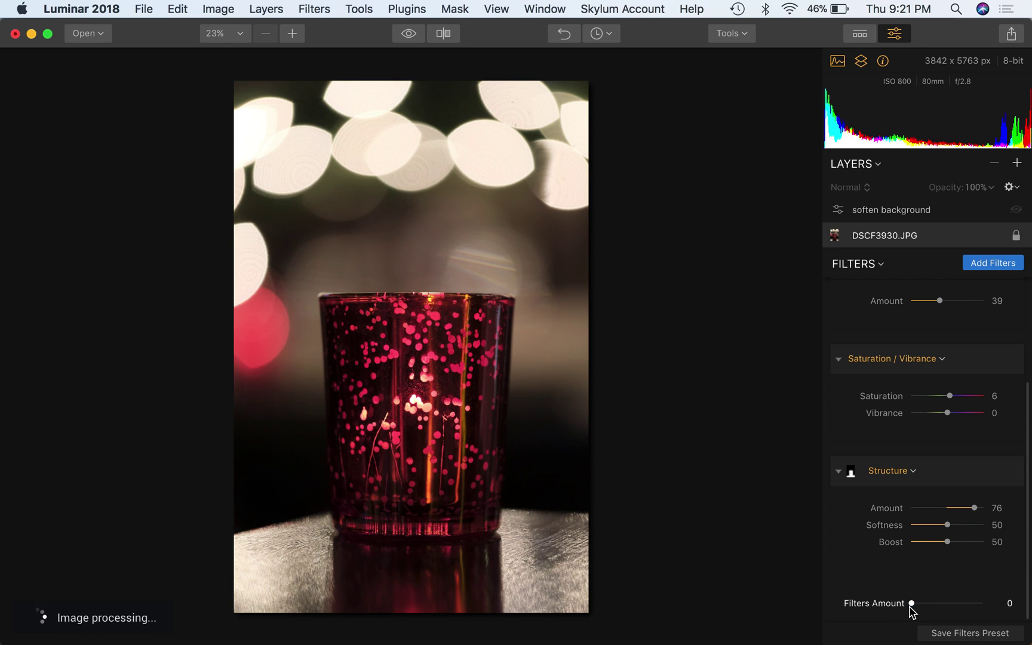
drag(912, 604, 991, 606)
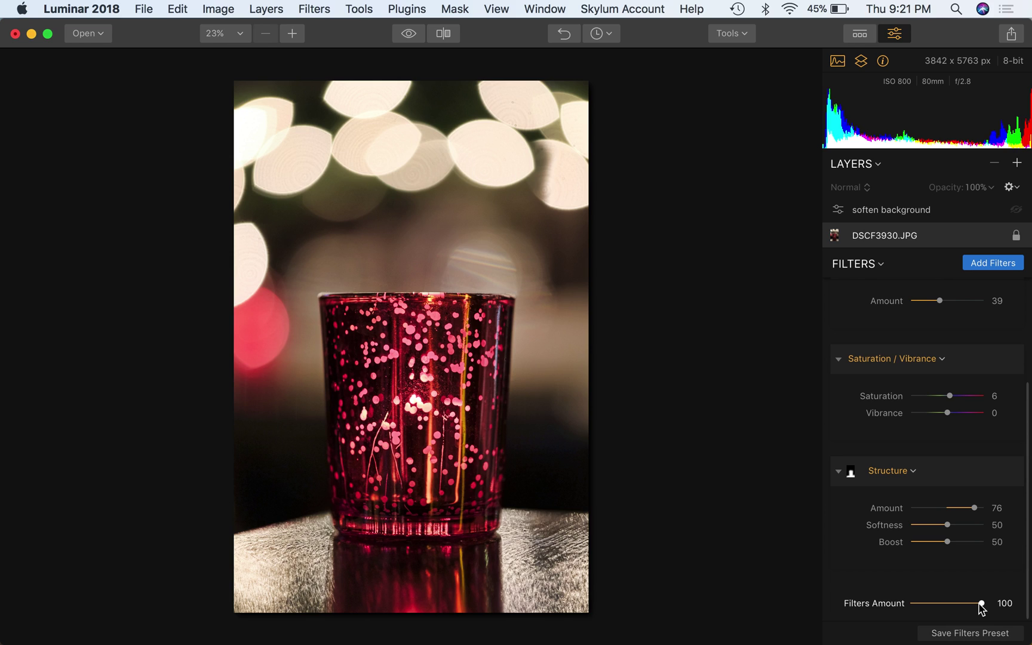
click(982, 604)
drag(982, 604, 957, 603)
drag(952, 605, 978, 604)
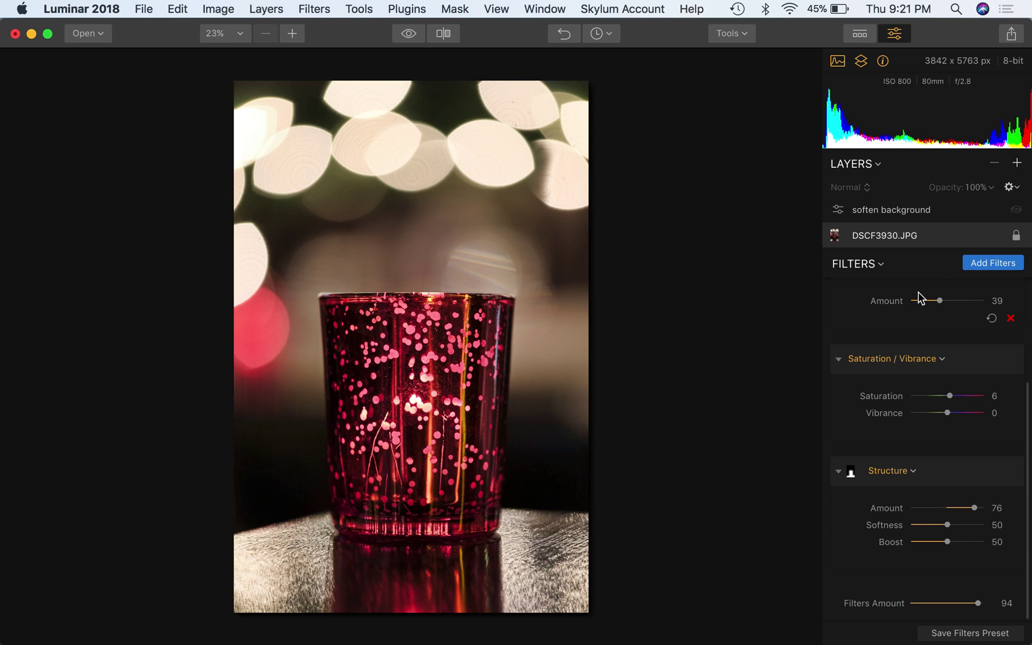
Step: Try adjusting the opacity of the soften background layer and leave it at 100%
click(913, 217)
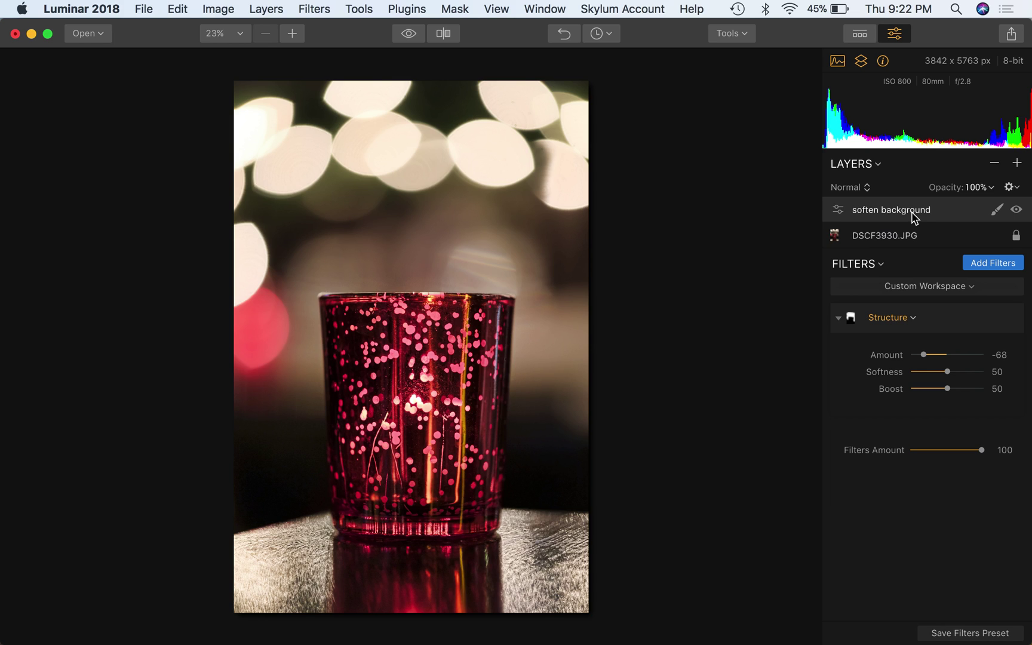
click(986, 190)
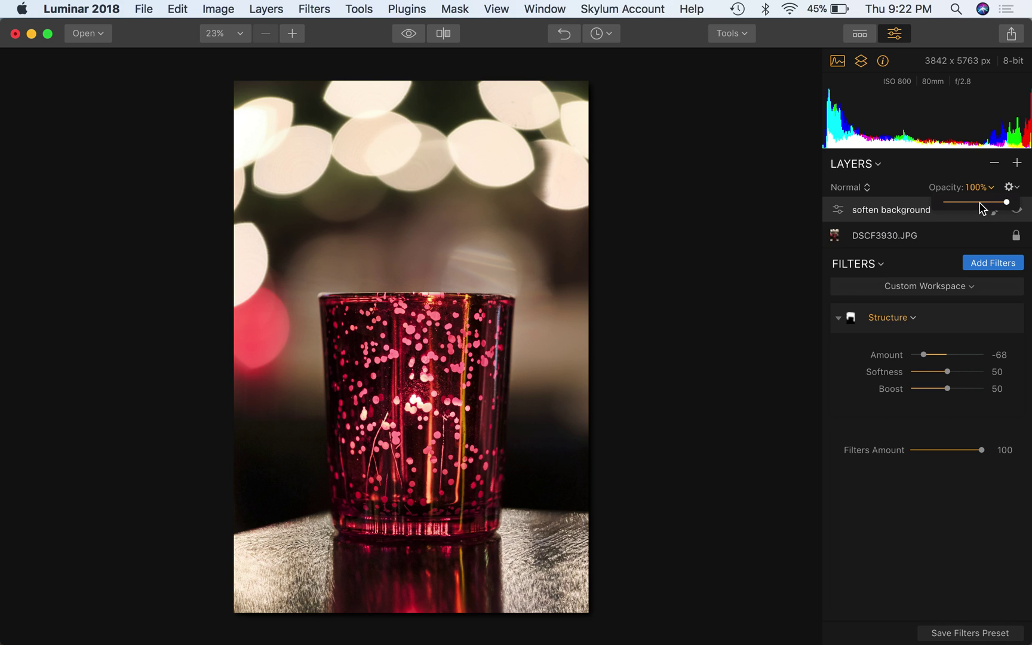
mouse_move(993, 204)
mouse_down()
mouse_move(942, 203)
mouse_move(1006, 204)
mouse_up()
drag(1006, 204, 1008, 204)
click(913, 184)
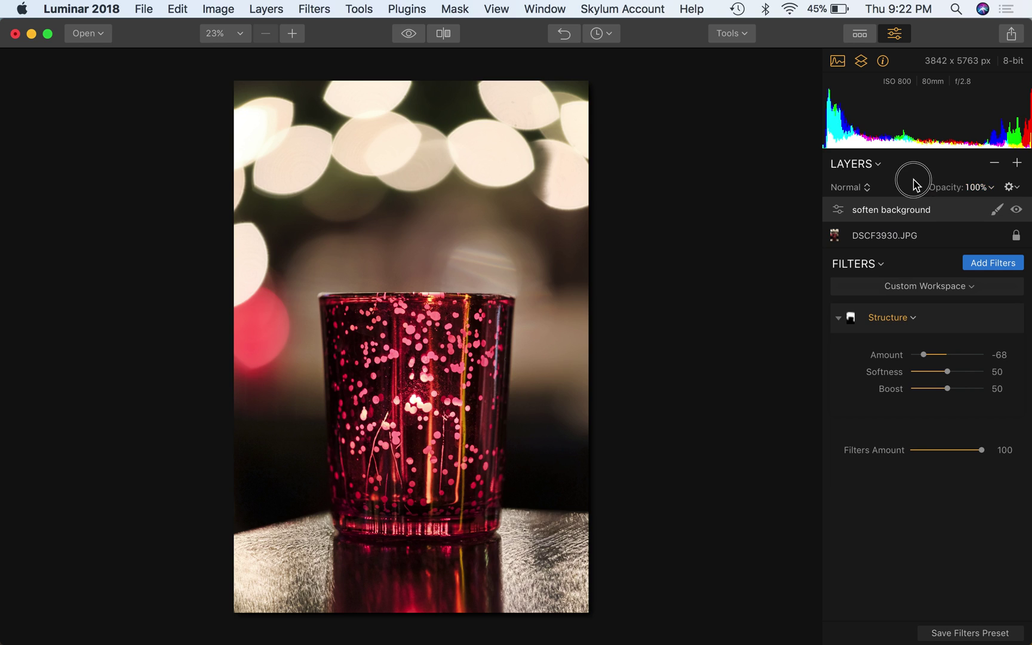
Step: Set the overall Filters Amount of the DSCF3930.JPG layer to 100
click(922, 237)
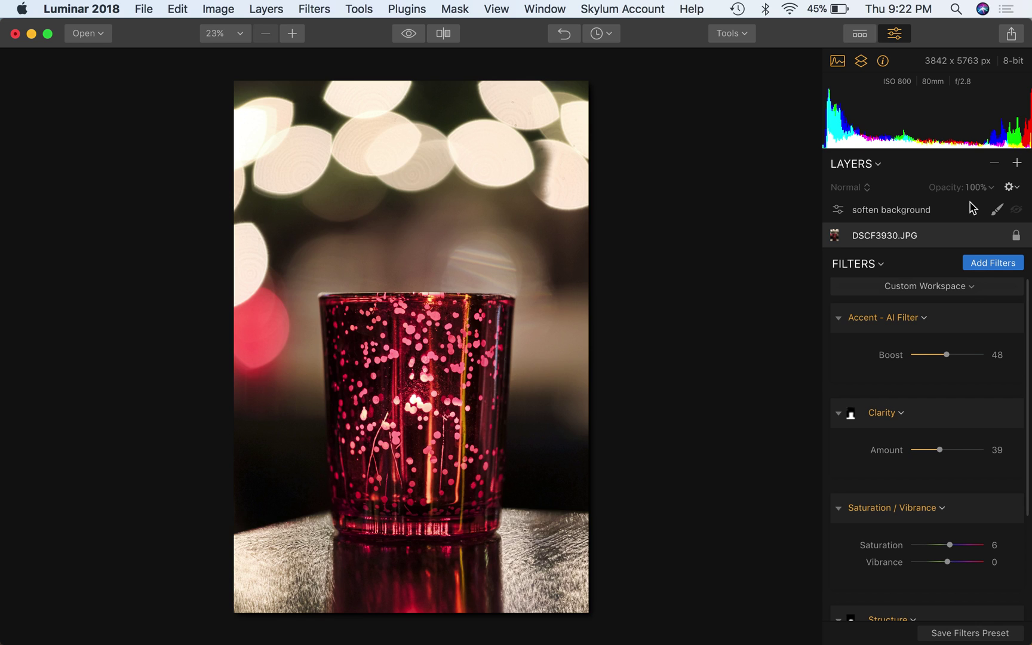
scroll(938, 512, down, 5)
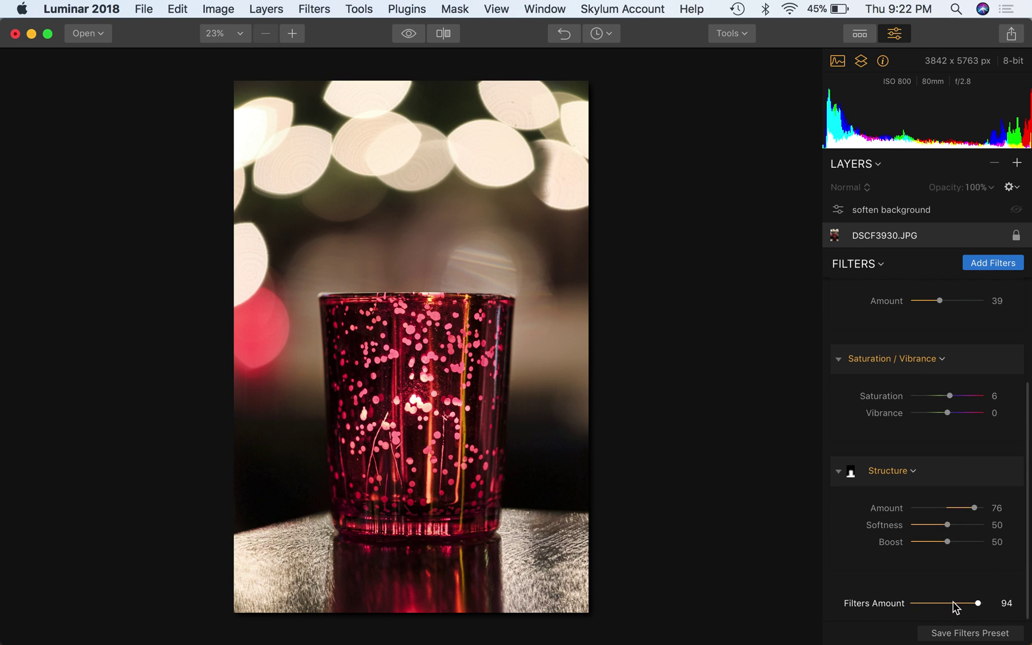
drag(955, 606, 991, 602)
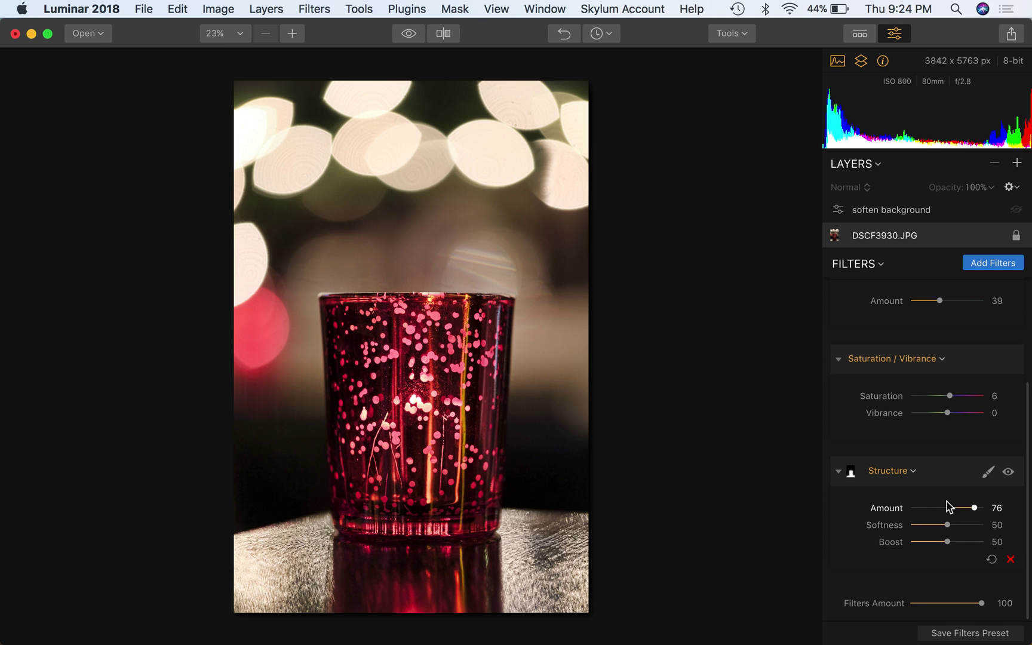
key(super+Tab)
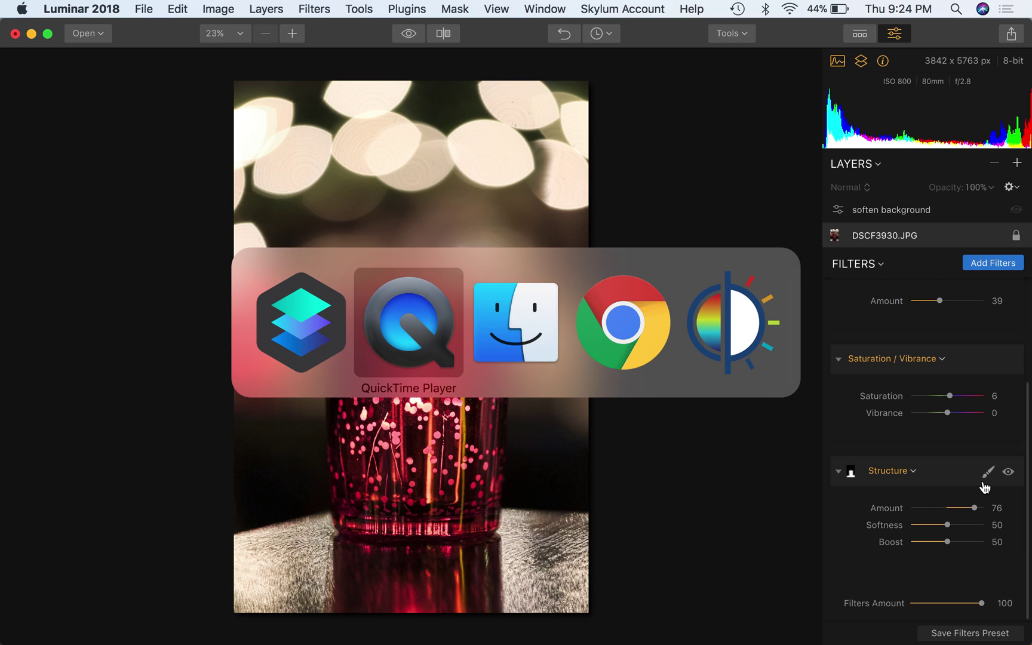